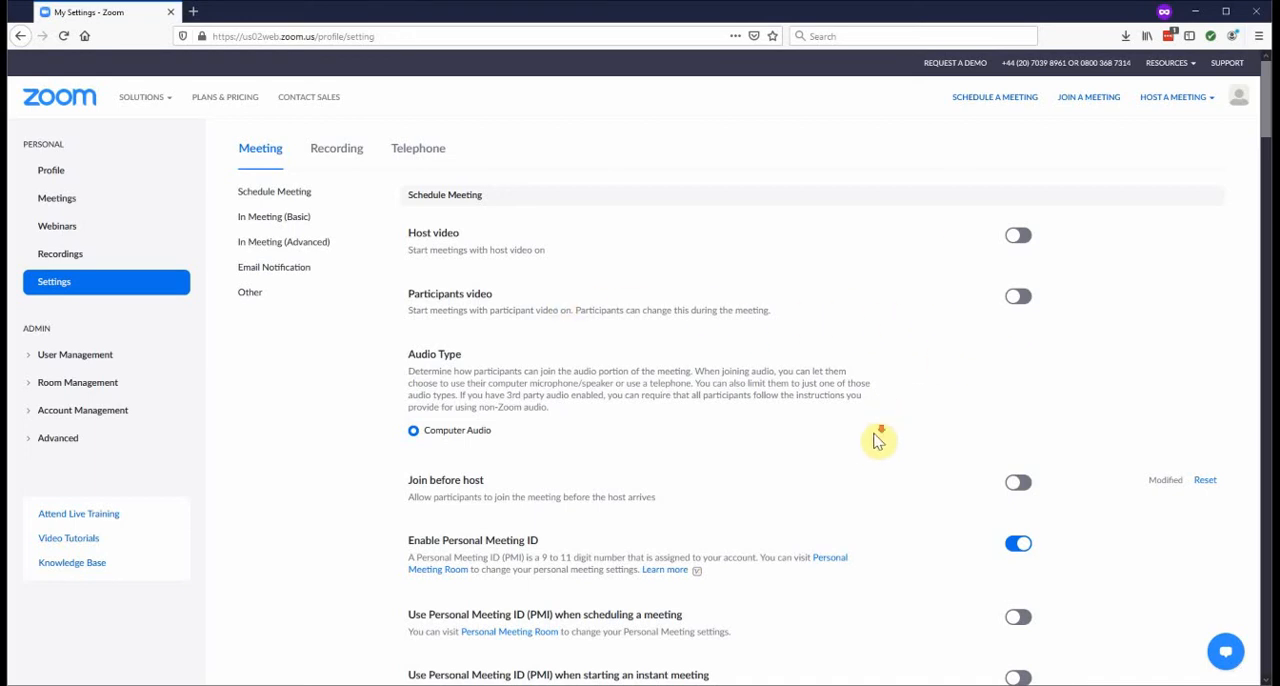
Review the account's meeting settings from Join before host through to the Waiting room option
{"action": "scroll", "coordinate": [877, 437], "scroll_direction": "down", "scroll_amount": 1}
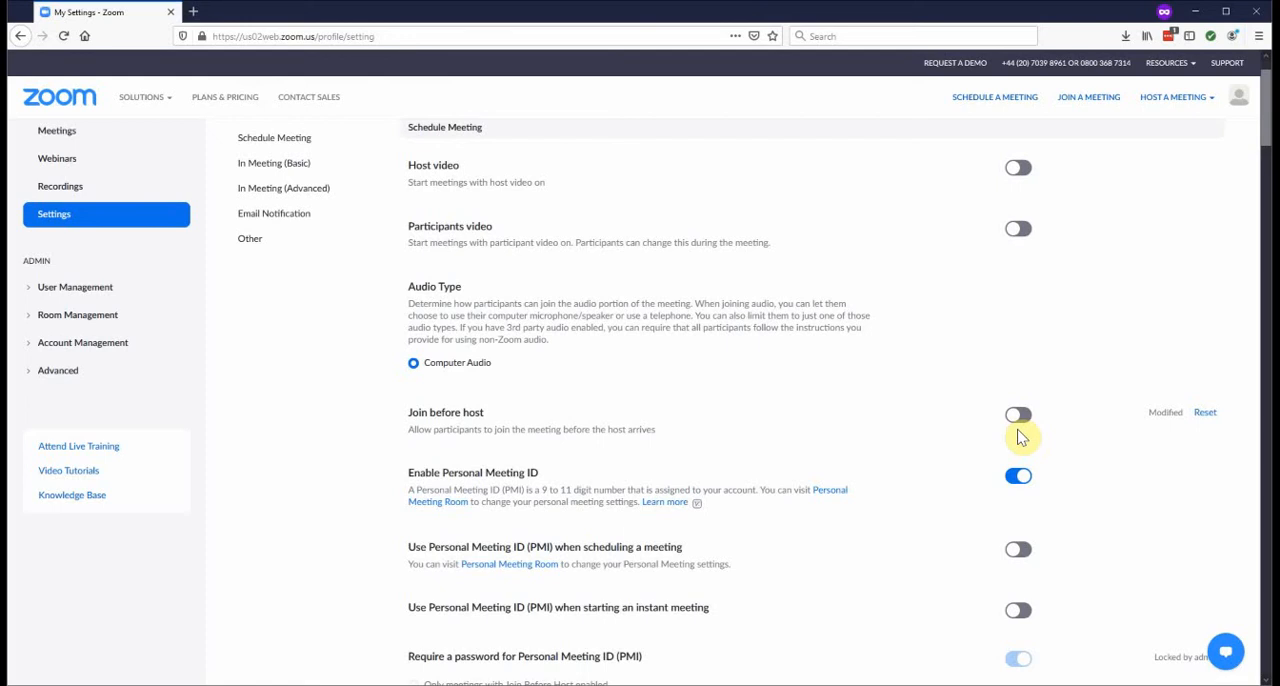
{"action": "scroll", "coordinate": [1020, 437], "scroll_direction": "down", "scroll_amount": 3}
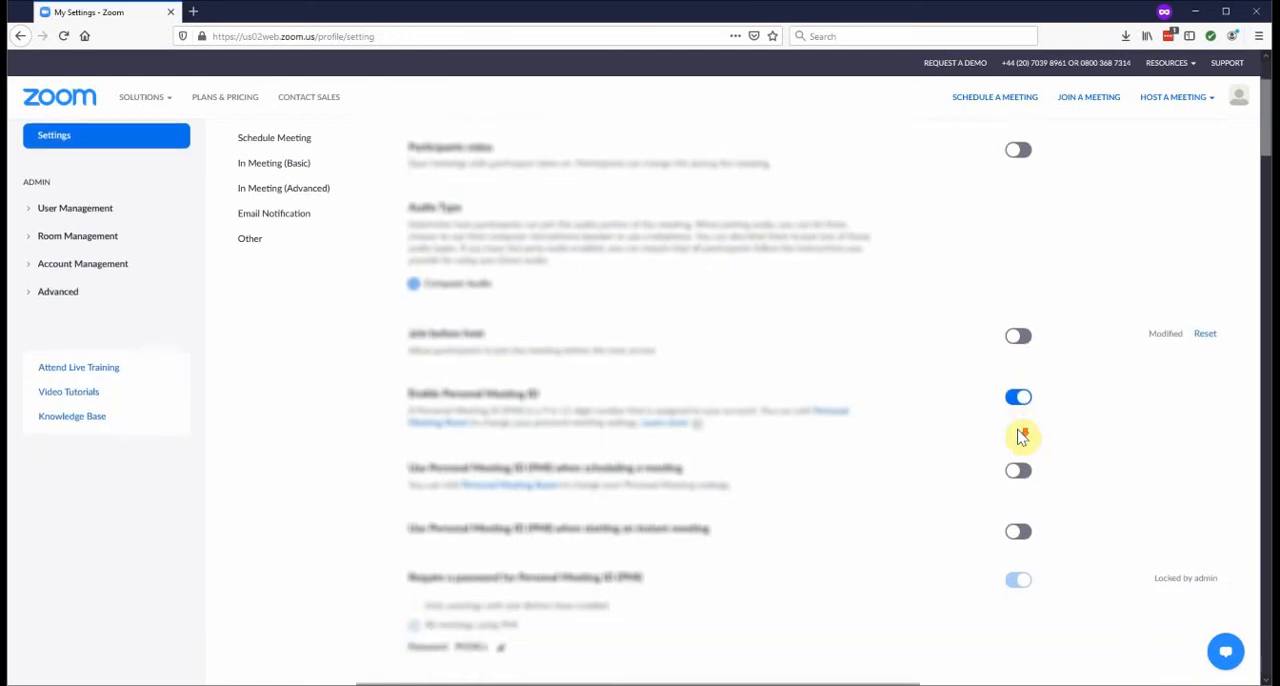
{"action": "scroll", "coordinate": [1020, 437], "scroll_direction": "down", "scroll_amount": 5}
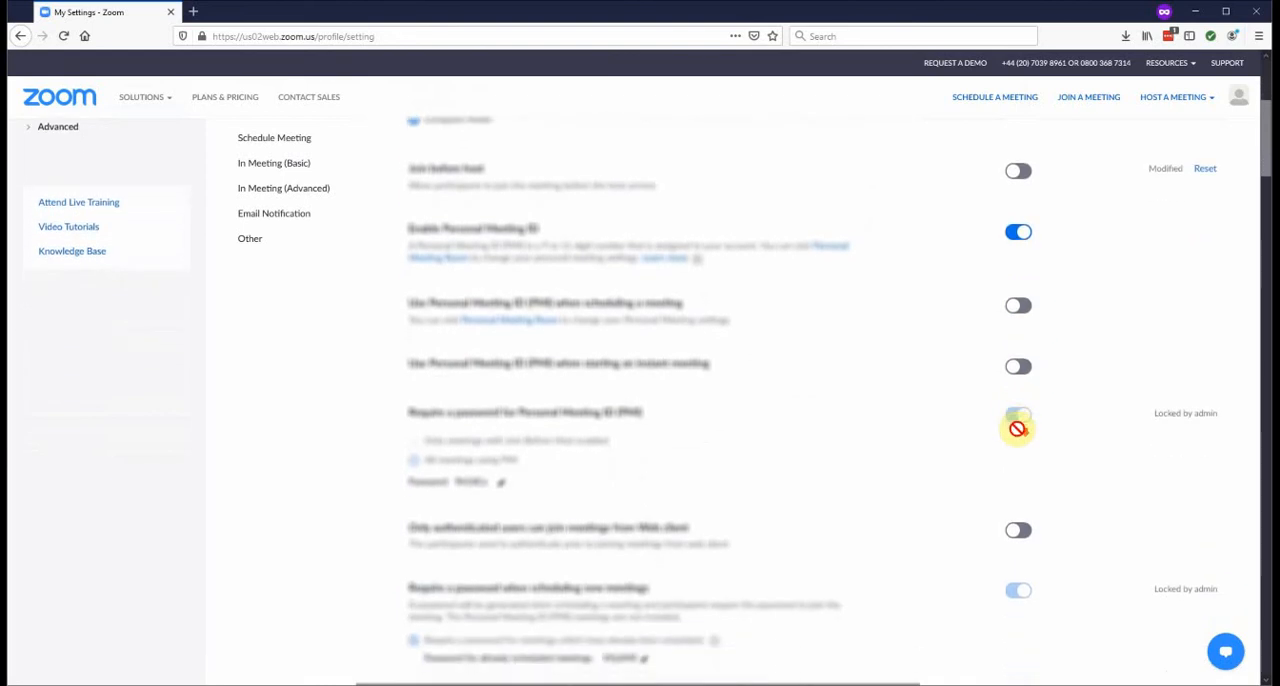
{"action": "scroll", "coordinate": [1020, 437], "scroll_direction": "down", "scroll_amount": 15}
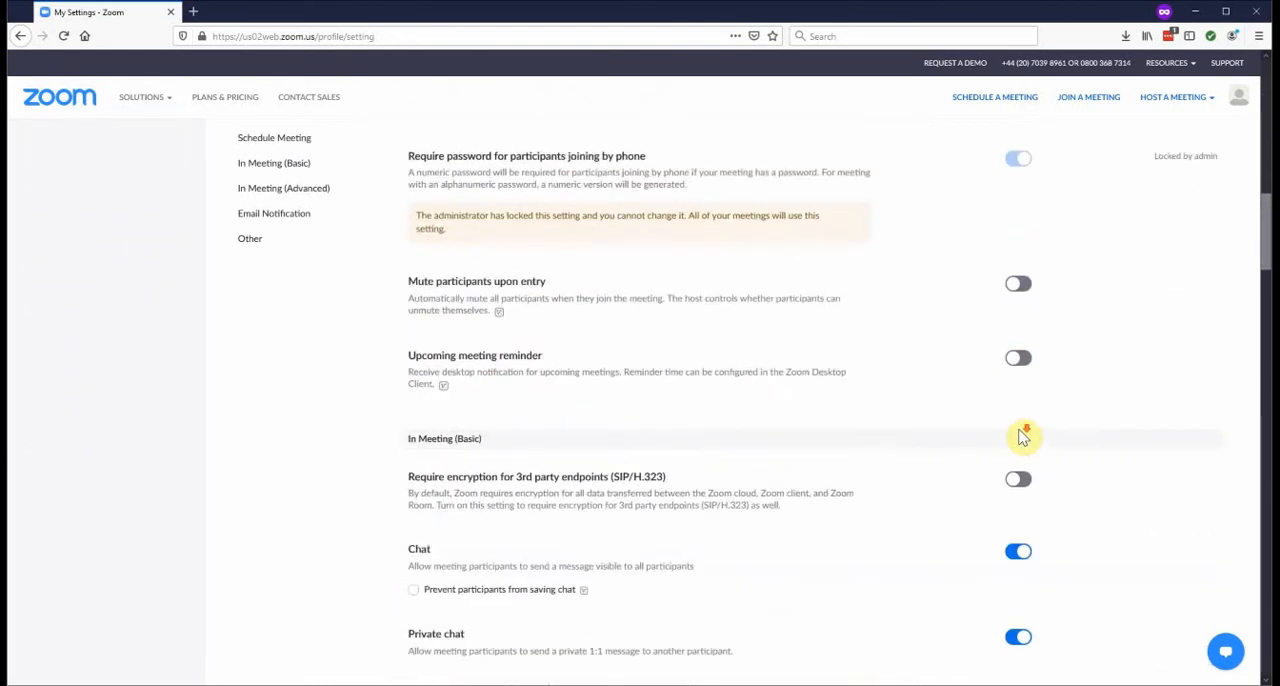
{"action": "scroll", "coordinate": [1020, 437], "scroll_direction": "down", "scroll_amount": 13}
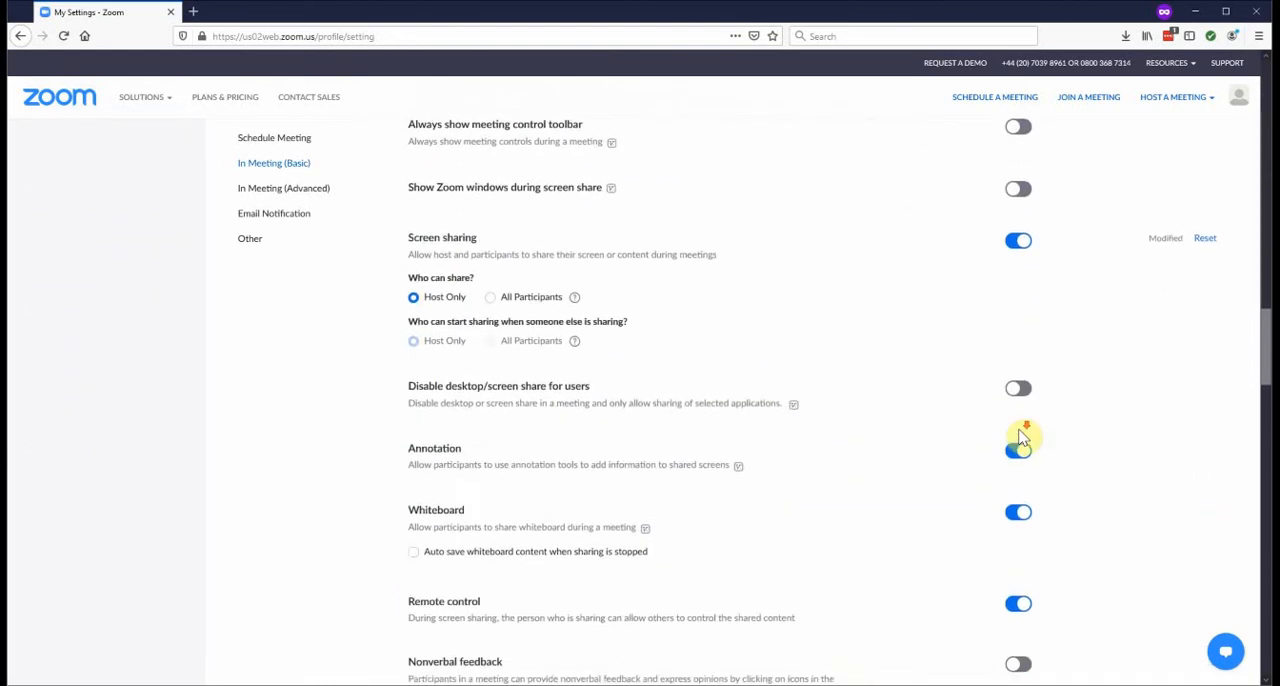
{"action": "scroll", "coordinate": [1022, 437], "scroll_direction": "down", "scroll_amount": 11}
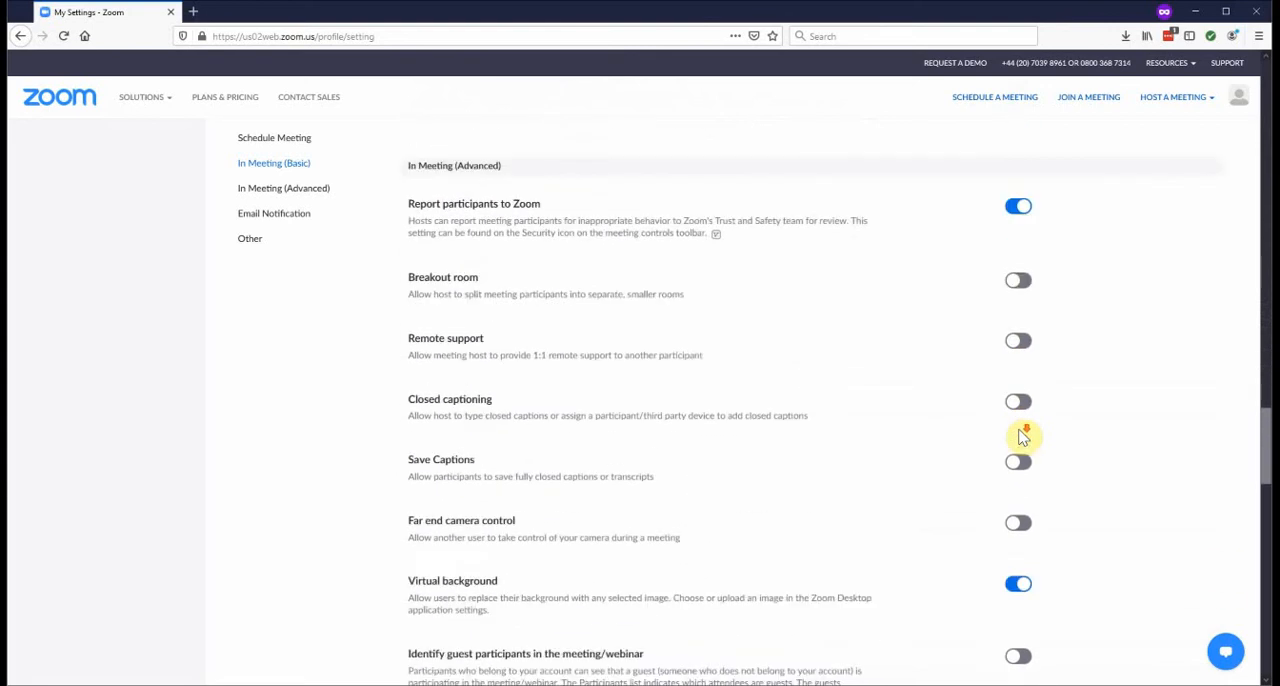
{"action": "scroll", "coordinate": [1020, 437], "scroll_direction": "down", "scroll_amount": 5}
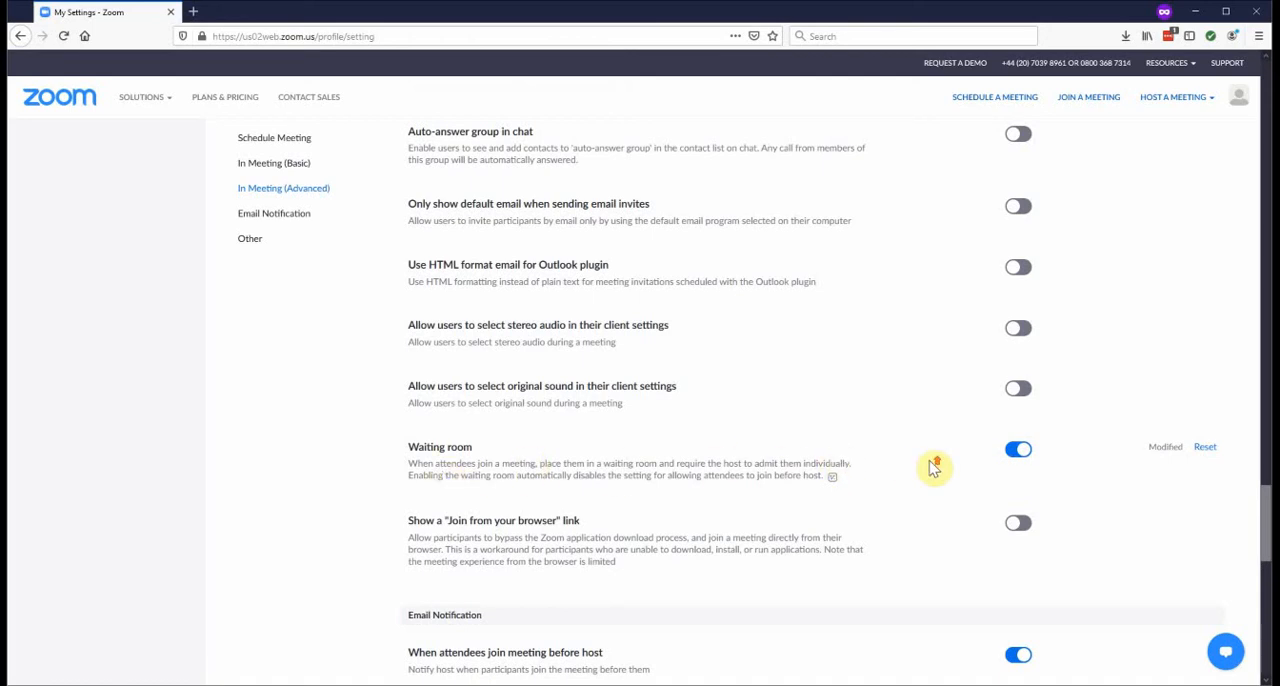
Examine the in-meeting settings for who can share the screen, file transfer and chat
{"action": "scroll", "coordinate": [933, 468], "scroll_direction": "up", "scroll_amount": 3}
{"action": "scroll", "coordinate": [933, 468], "scroll_direction": "up", "scroll_amount": 8}
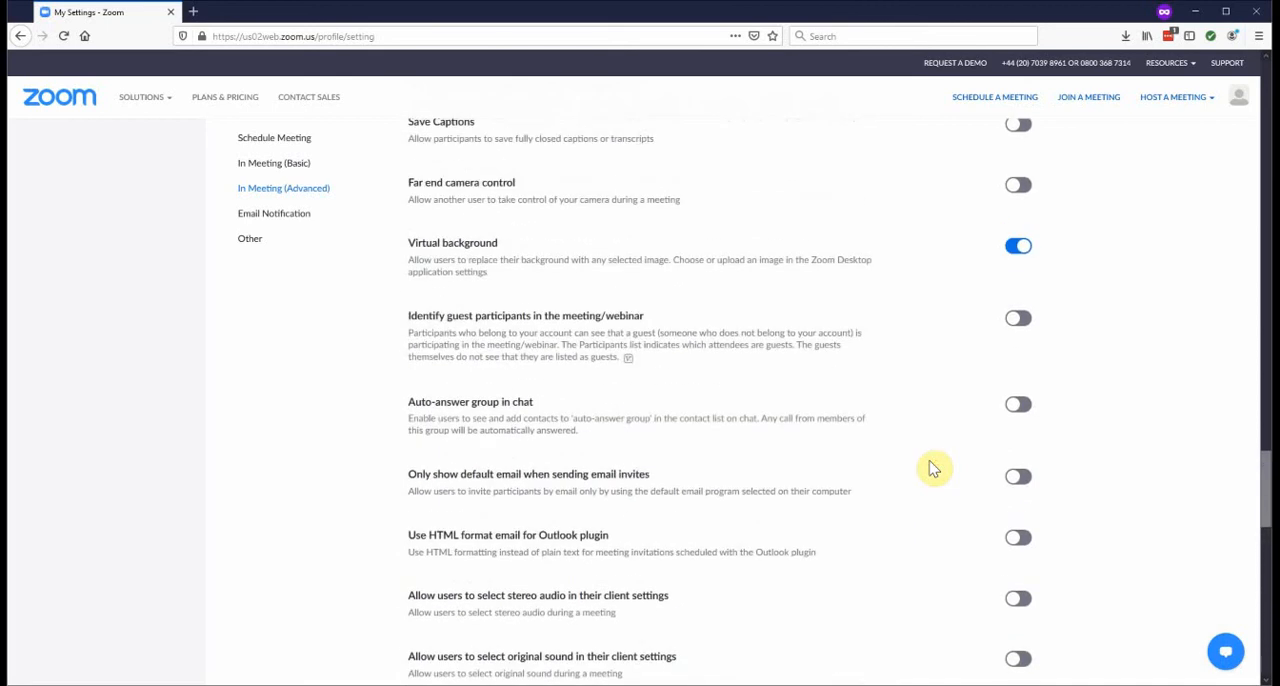
{"action": "scroll", "coordinate": [933, 468], "scroll_direction": "up", "scroll_amount": 10}
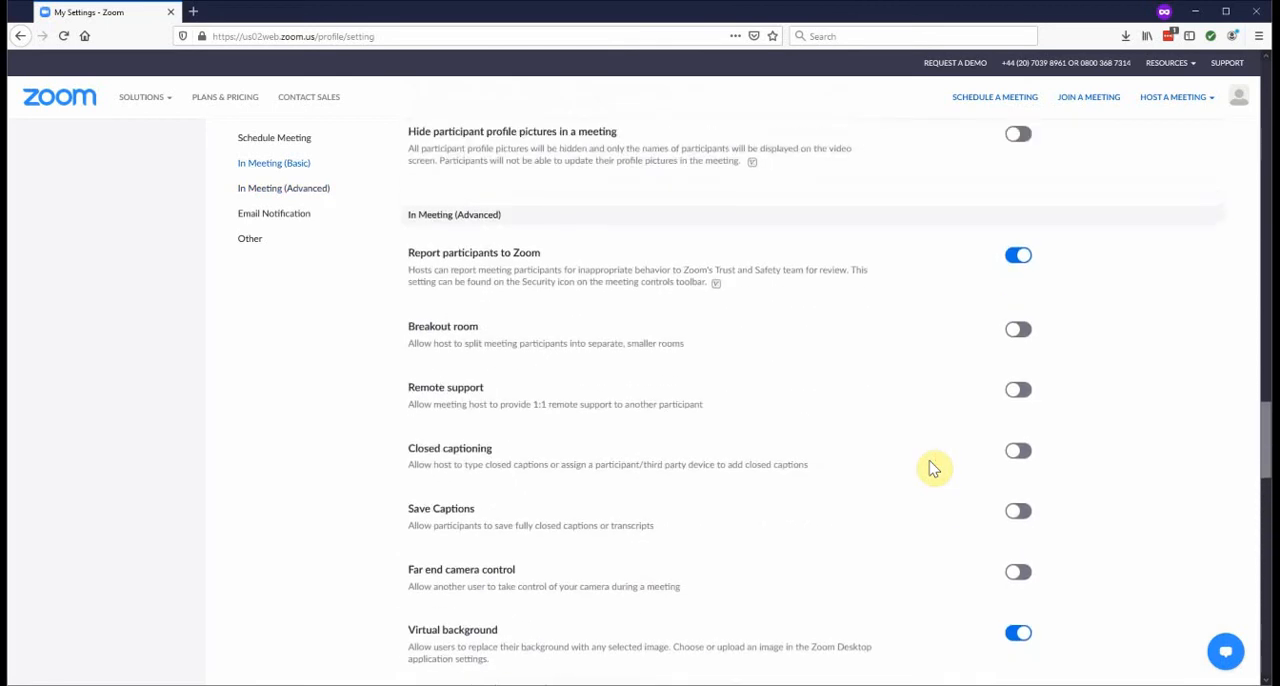
{"action": "scroll", "coordinate": [933, 468], "scroll_direction": "up", "scroll_amount": 8}
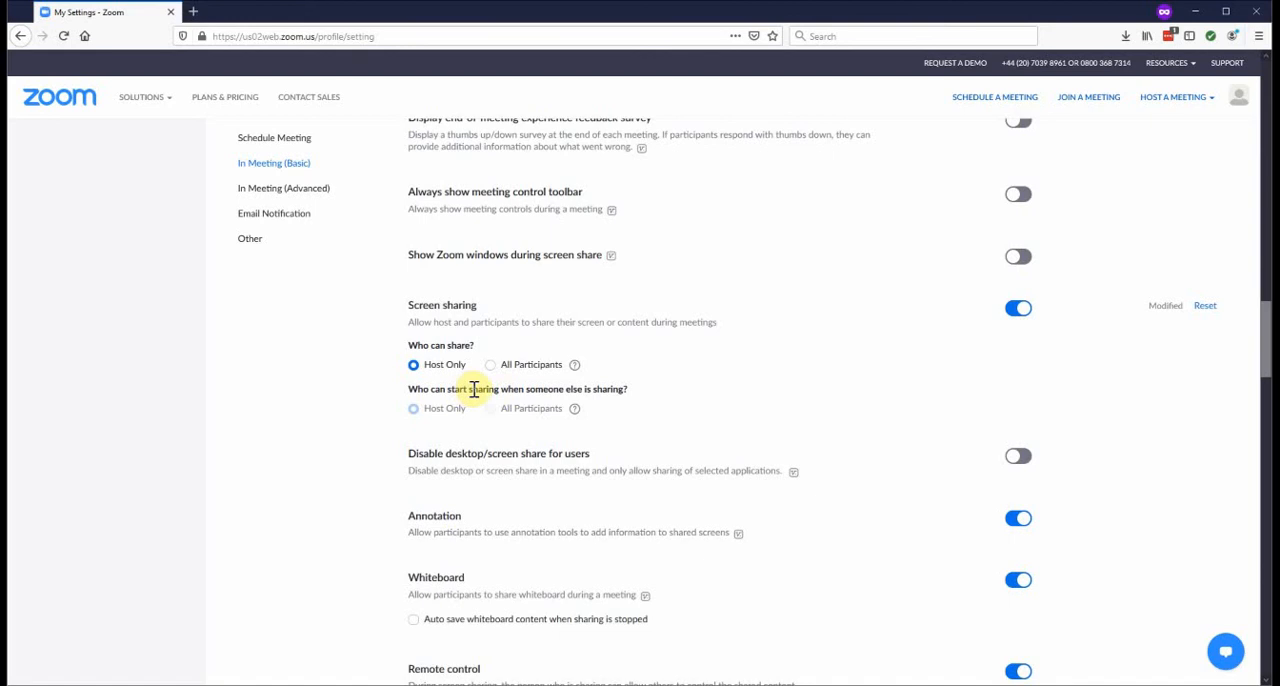
{"action": "scroll", "coordinate": [474, 389], "scroll_direction": "up", "scroll_amount": 3}
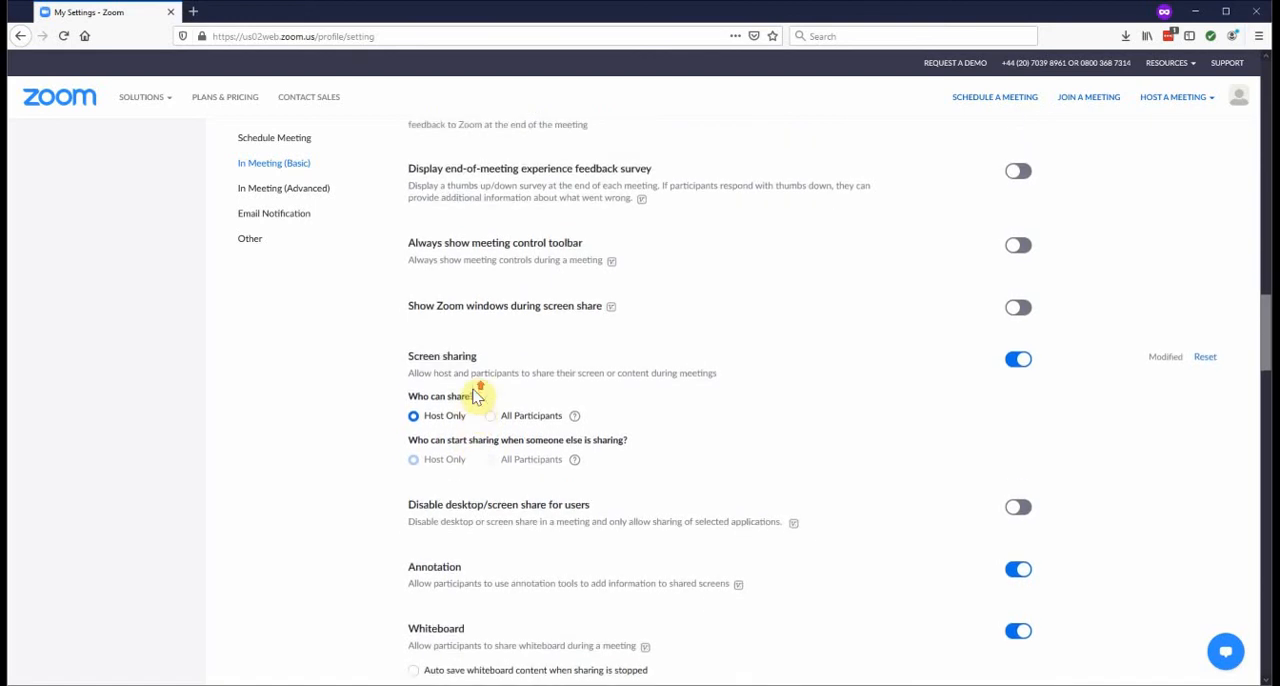
{"action": "scroll", "coordinate": [474, 389], "scroll_direction": "up", "scroll_amount": 2}
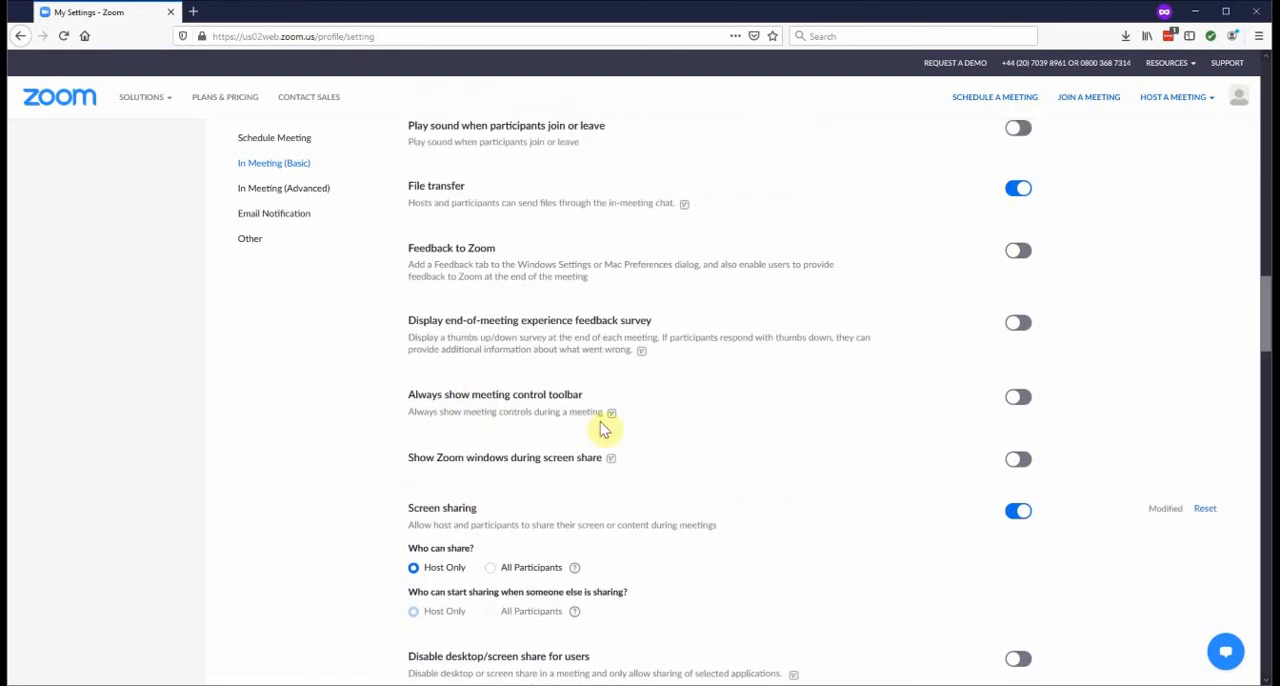
{"action": "scroll", "coordinate": [666, 434], "scroll_direction": "up", "scroll_amount": 2}
{"action": "scroll", "coordinate": [676, 434], "scroll_direction": "up", "scroll_amount": 6}
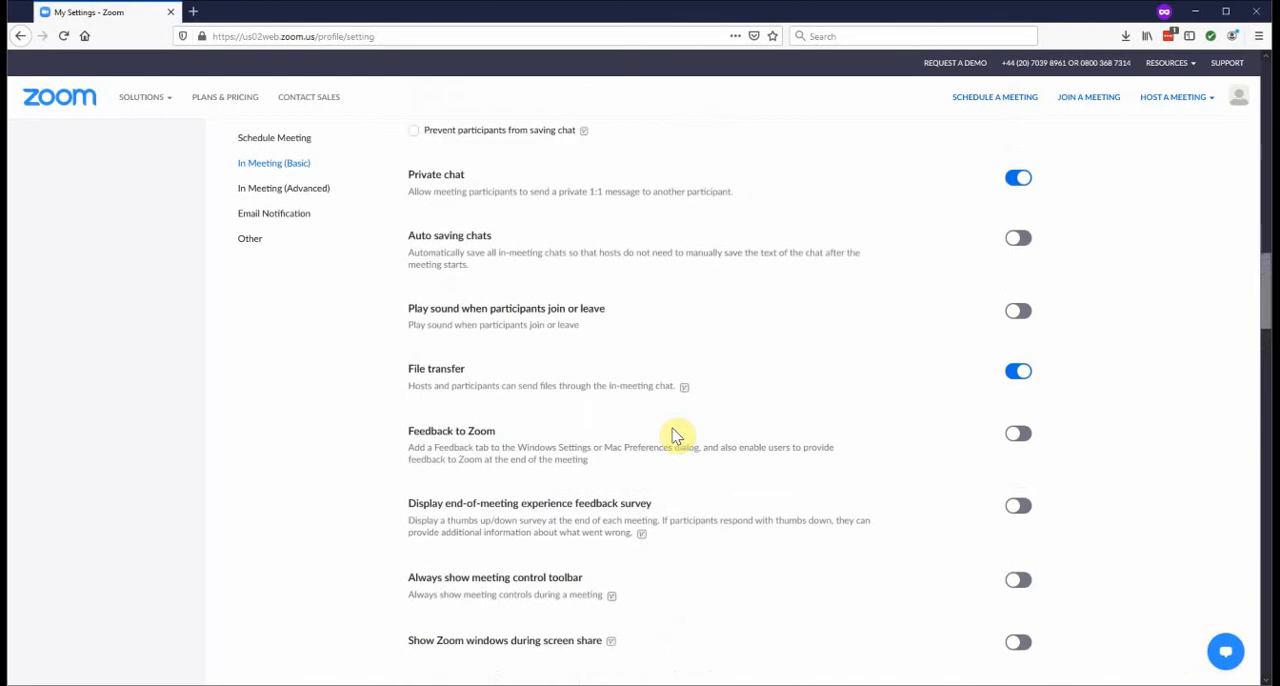
{"action": "scroll", "coordinate": [676, 436], "scroll_direction": "up", "scroll_amount": 4}
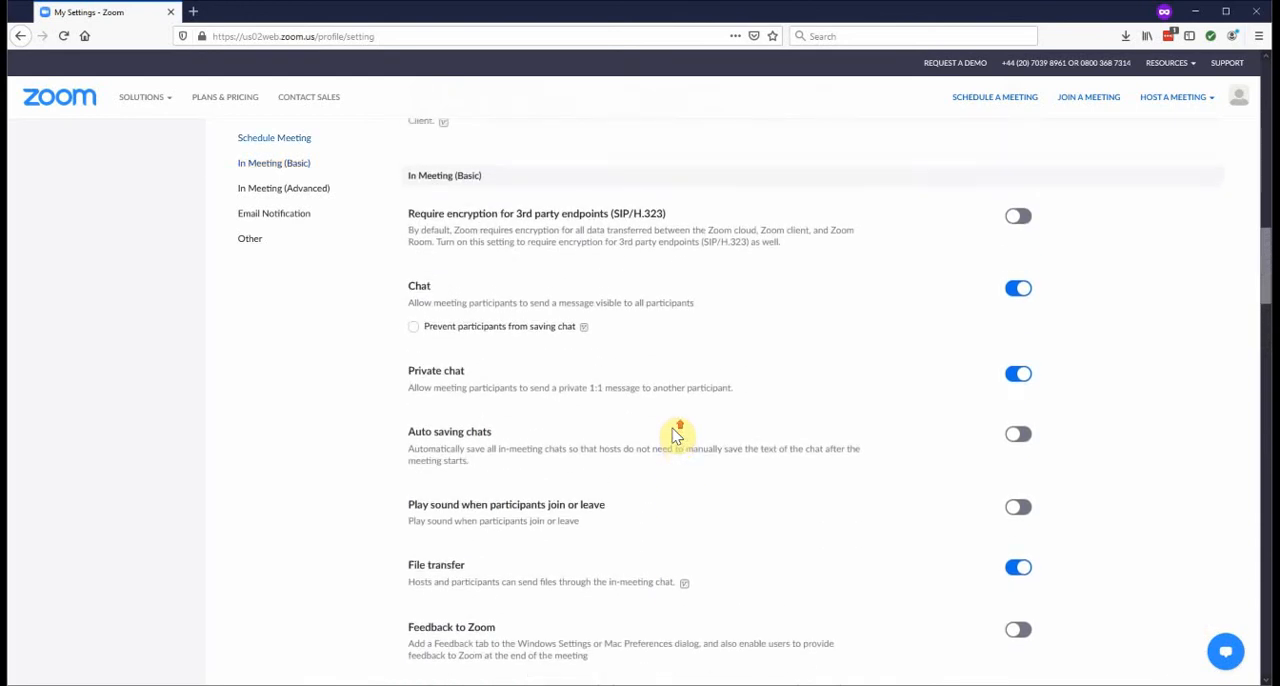
{"action": "scroll", "coordinate": [676, 434], "scroll_direction": "up", "scroll_amount": 4}
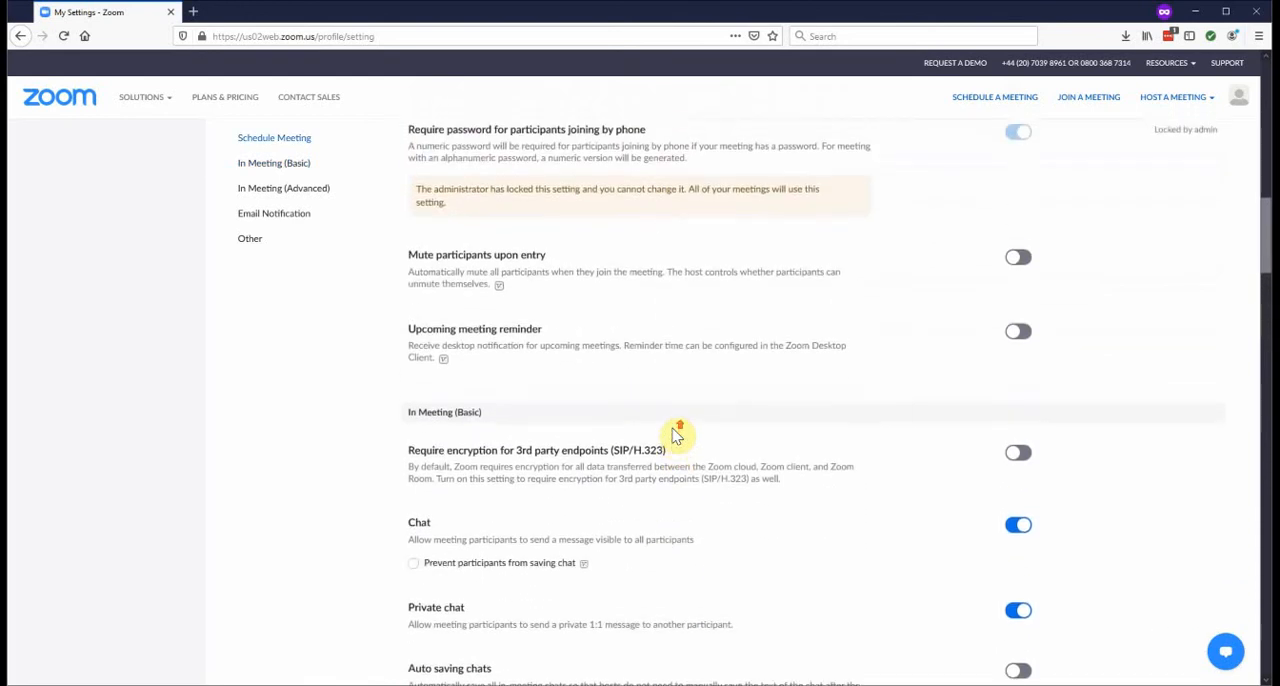
Examine the password requirements for new, already scheduled, instant and phone-joined meetings
{"action": "scroll", "coordinate": [676, 434], "scroll_direction": "up", "scroll_amount": 5}
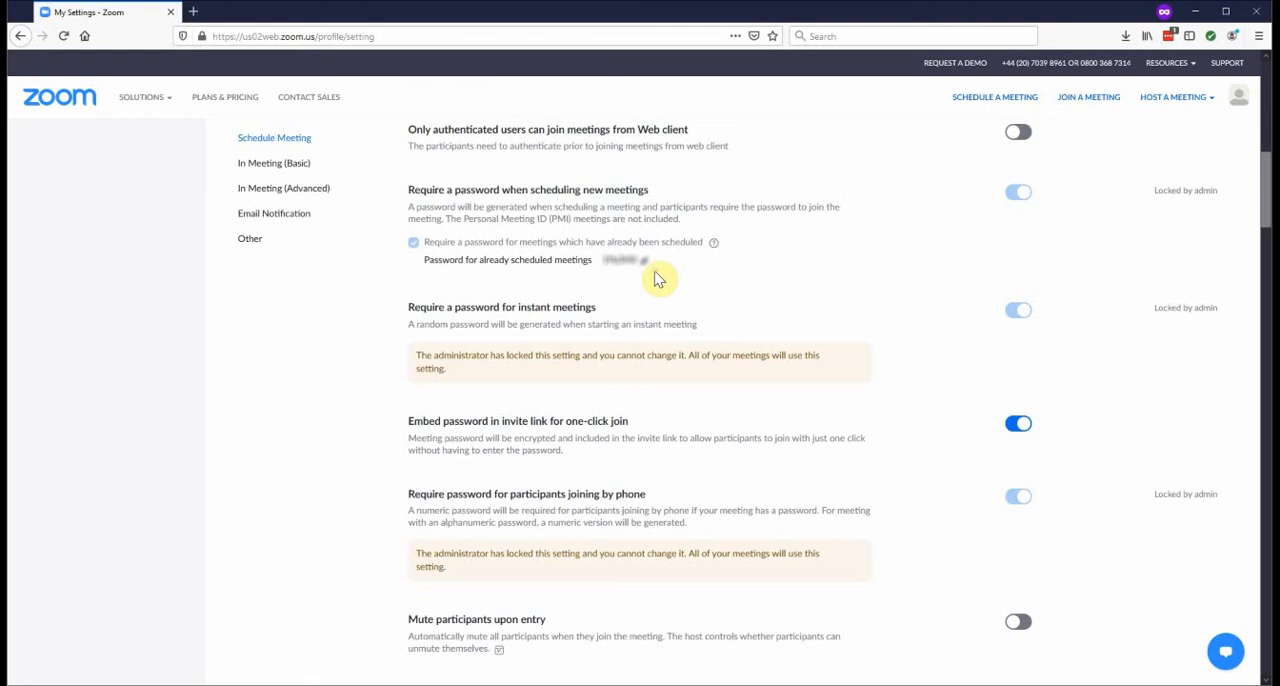
{"action": "scroll", "coordinate": [659, 279], "scroll_direction": "up", "scroll_amount": 1}
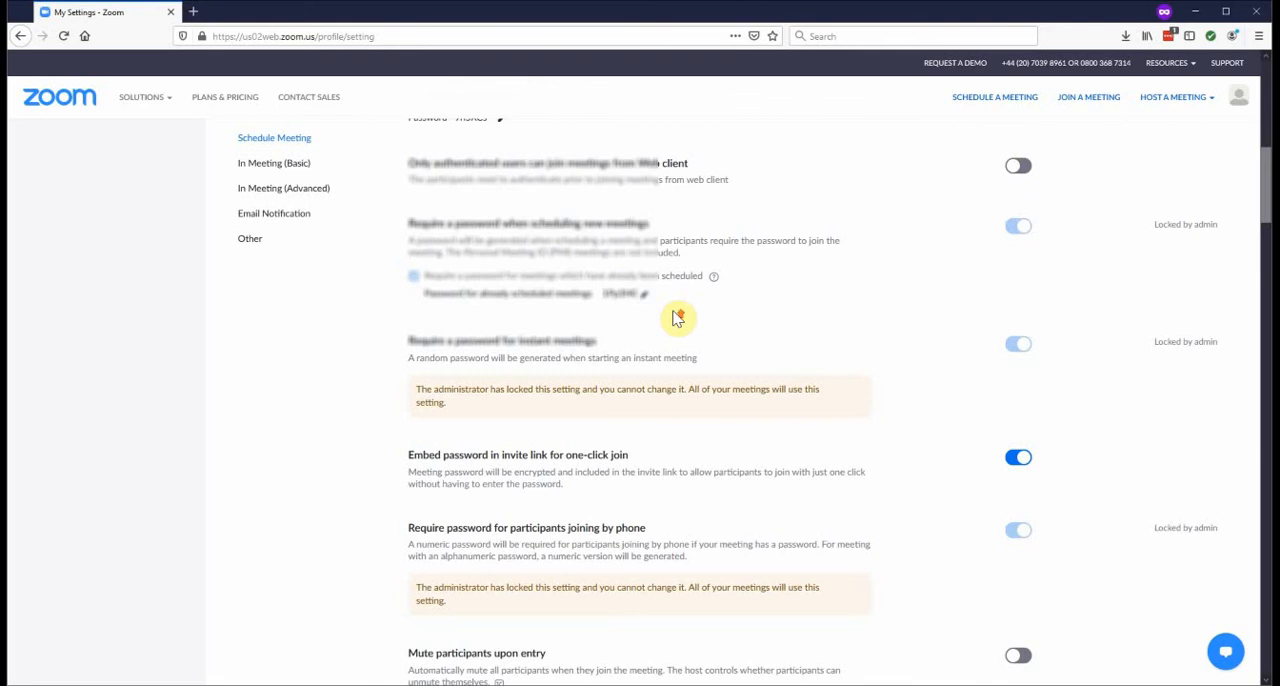
{"action": "scroll", "coordinate": [678, 317], "scroll_direction": "up", "scroll_amount": 1}
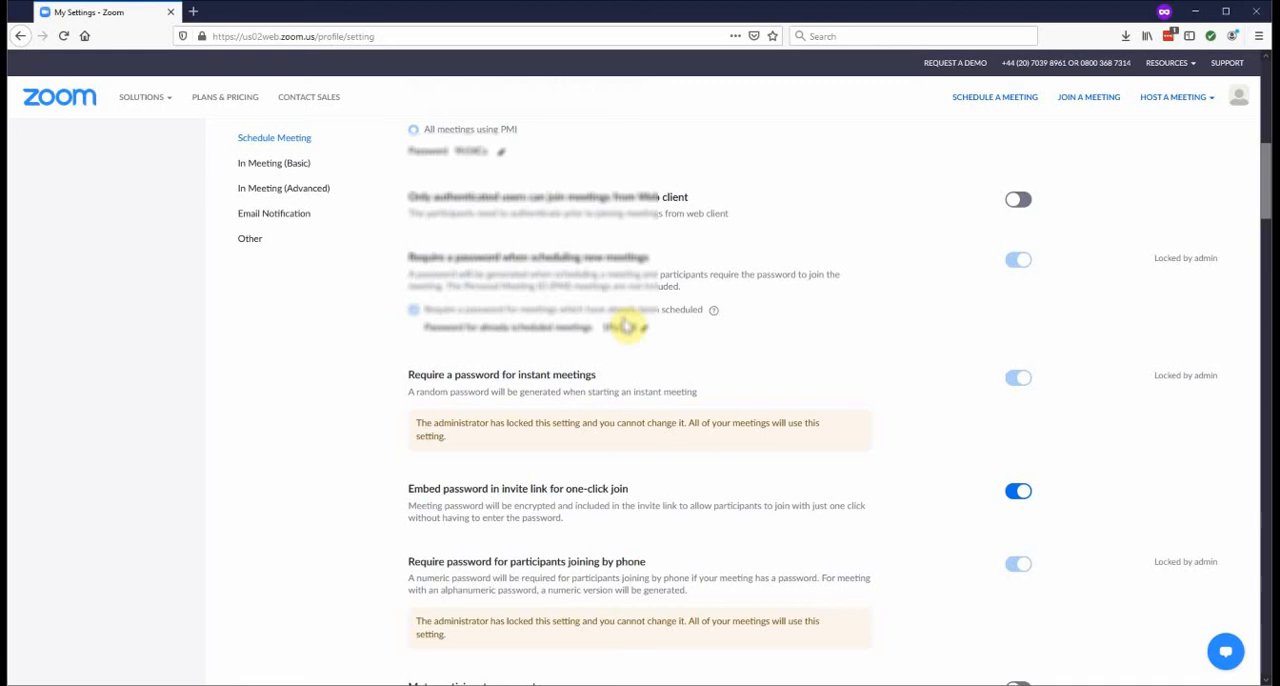
Begin scheduling a new meeting and set its duration to 0 hr 30 min
{"action": "scroll", "coordinate": [625, 325], "scroll_direction": "up", "scroll_amount": 3}
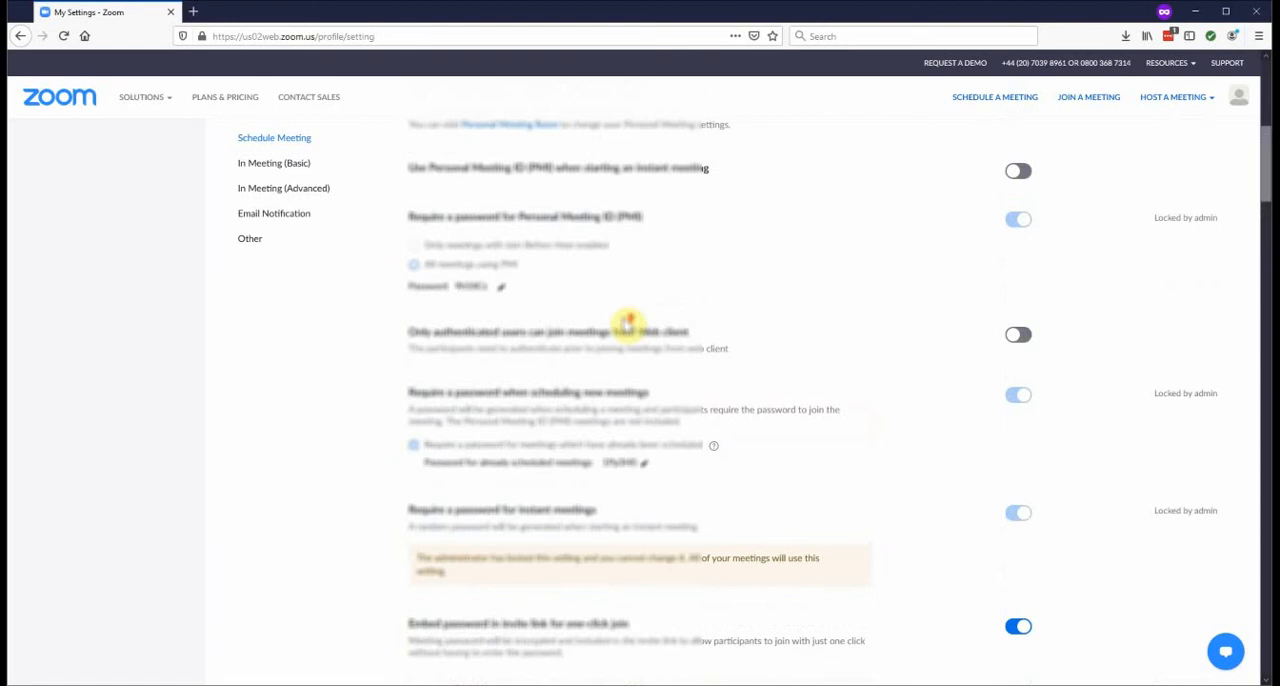
{"action": "scroll", "coordinate": [625, 322], "scroll_direction": "up", "scroll_amount": 9}
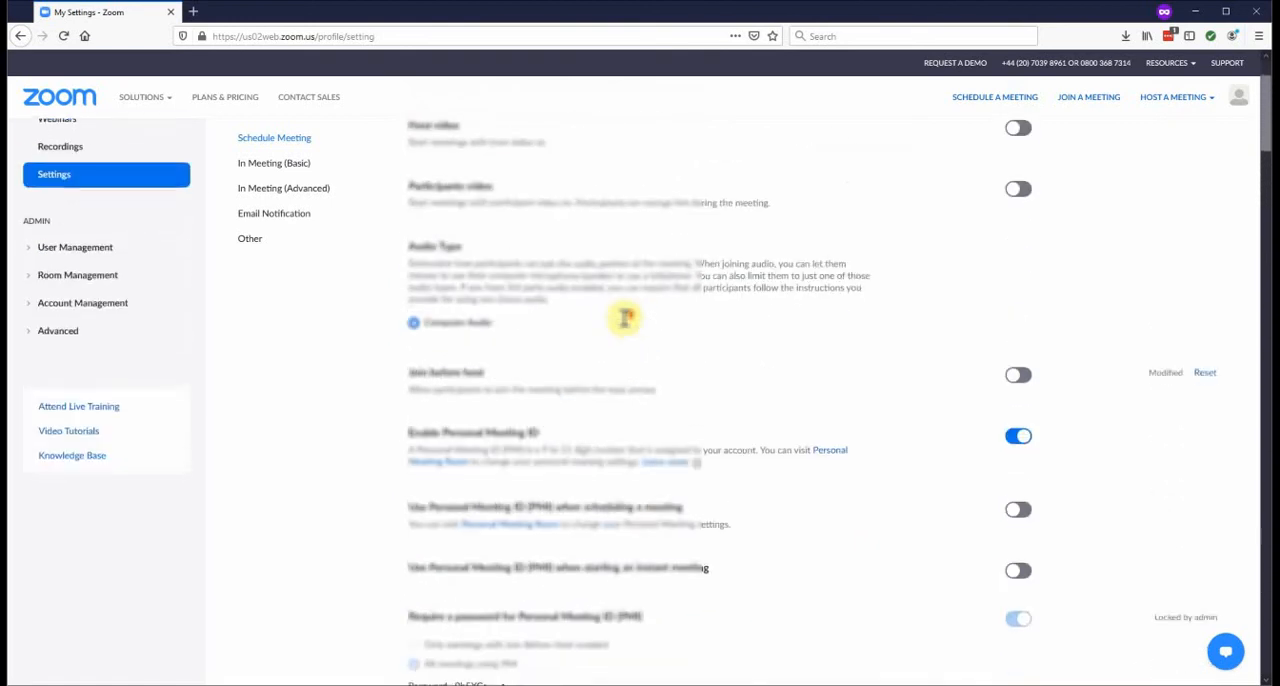
{"action": "scroll", "coordinate": [625, 318], "scroll_direction": "up", "scroll_amount": 2}
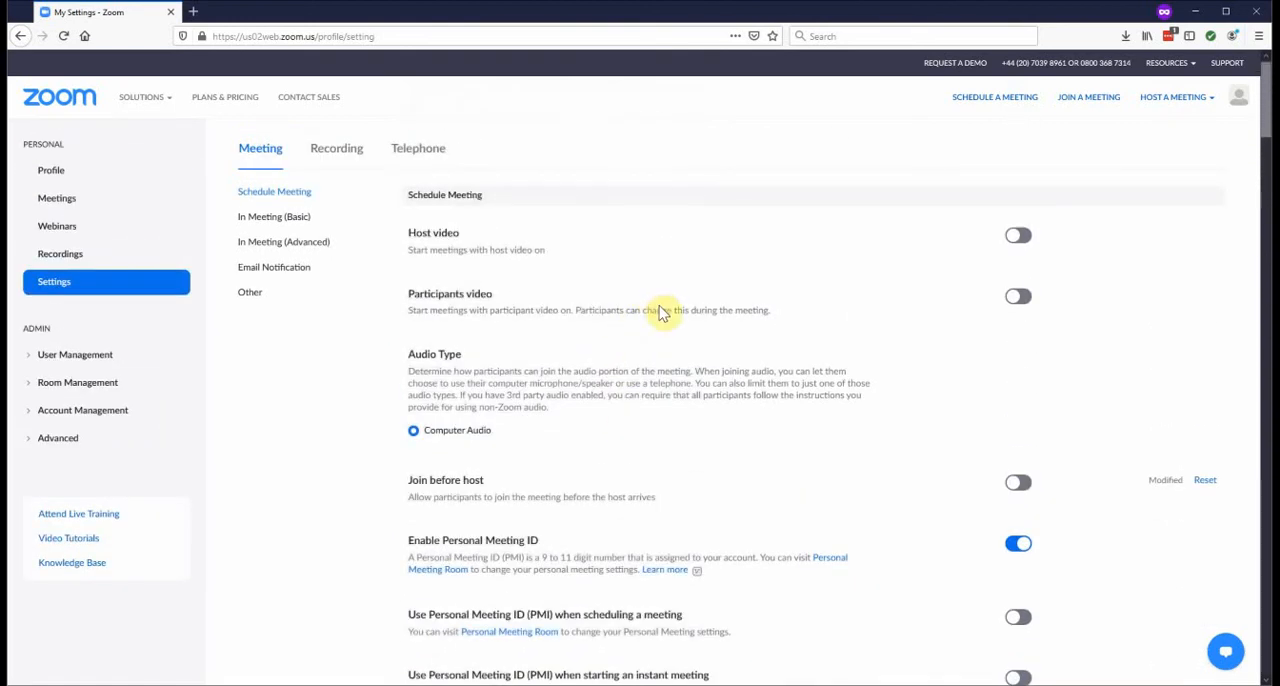
{"action": "left_click", "coordinate": [1001, 104]}
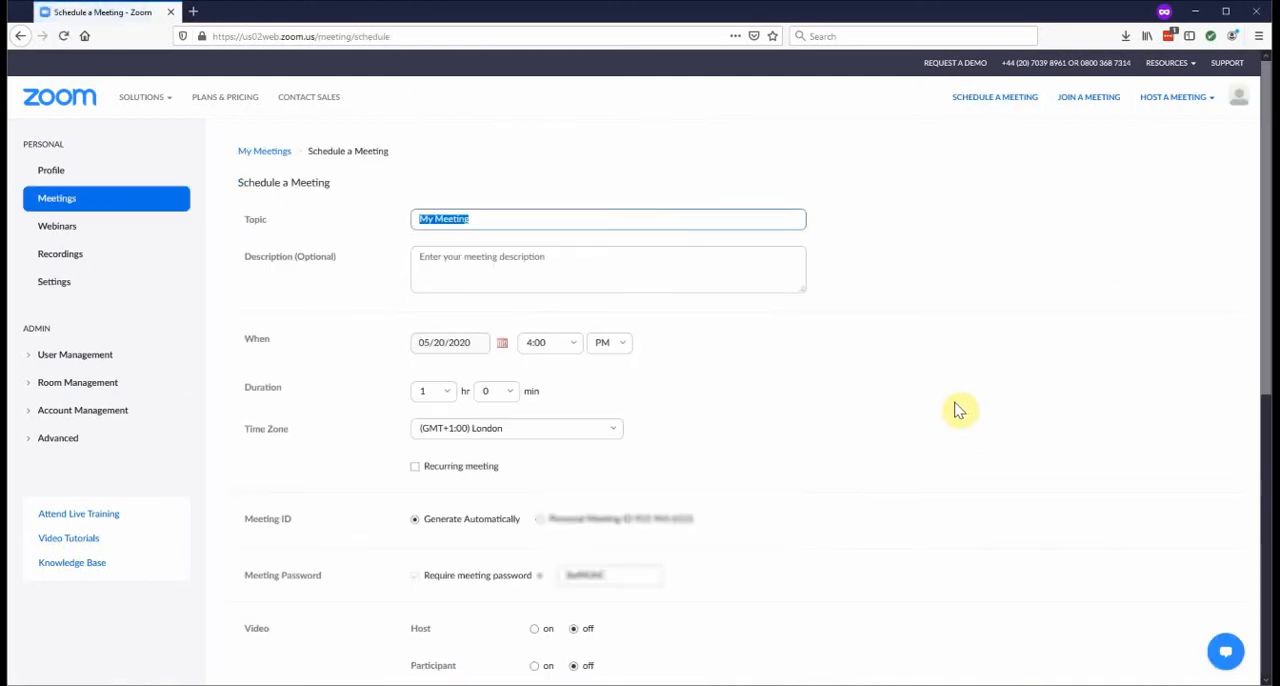
{"action": "left_click", "coordinate": [446, 397]}
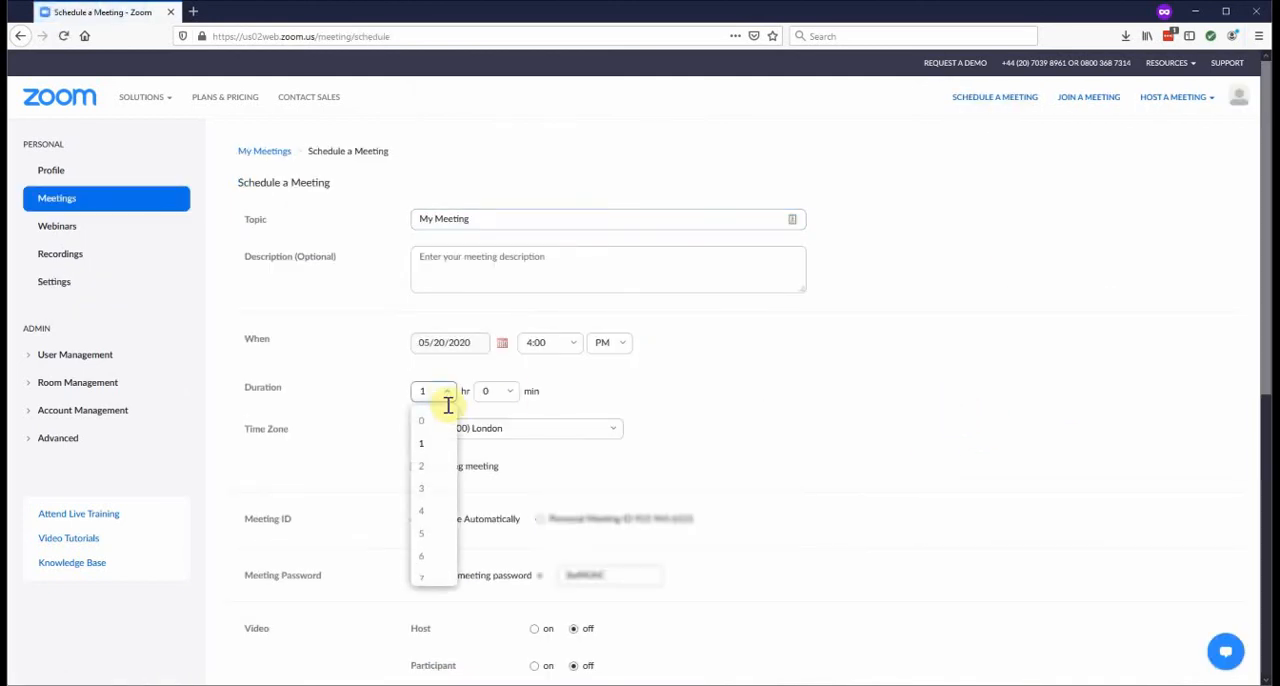
{"action": "left_click", "coordinate": [429, 421]}
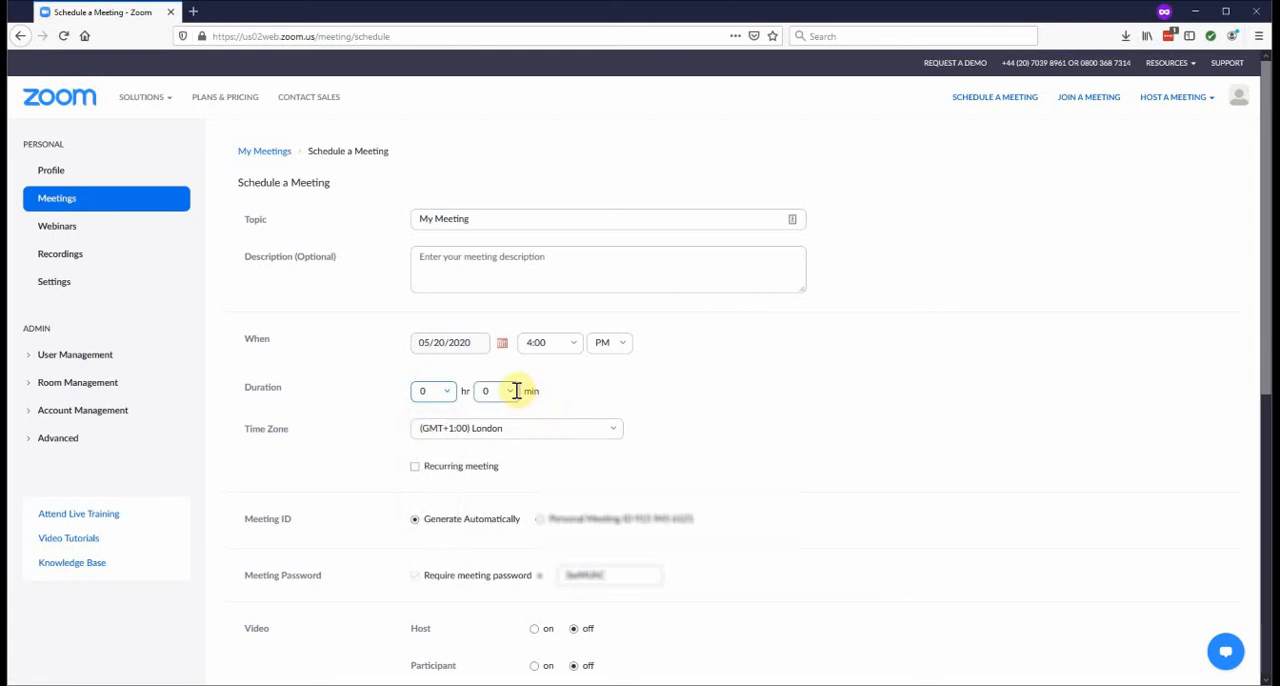
{"action": "left_click", "coordinate": [516, 390]}
{"action": "left_click", "coordinate": [491, 478]}
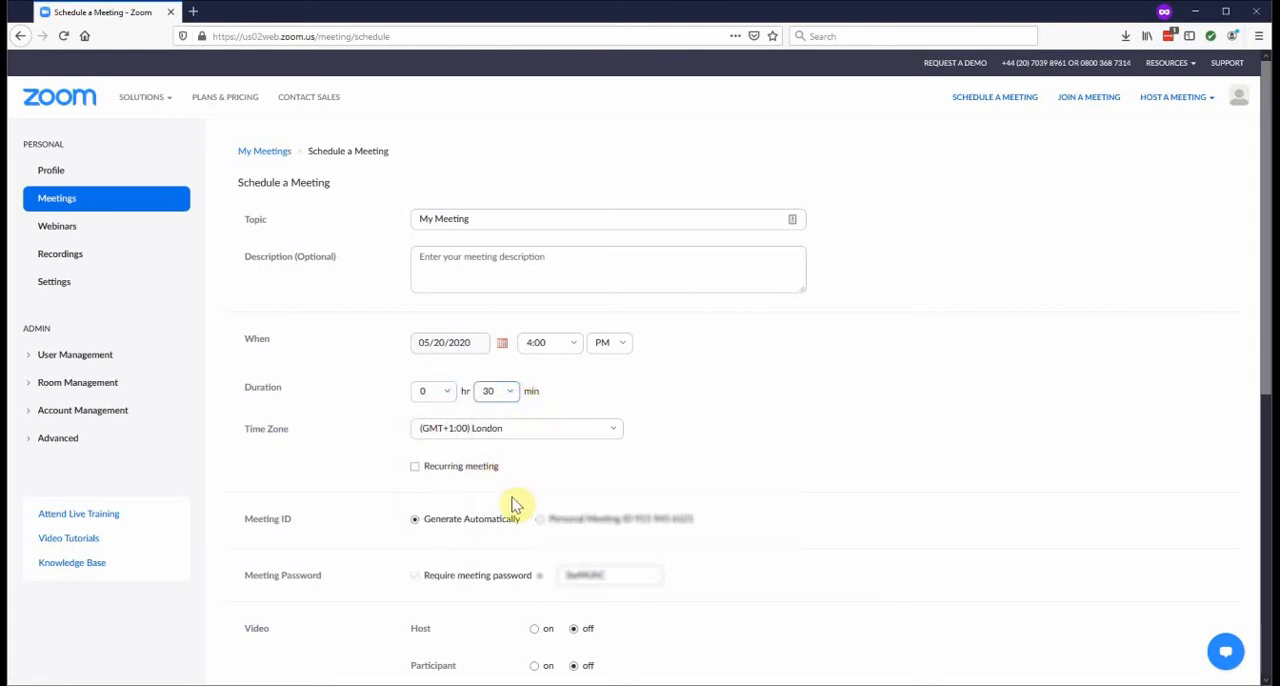
Check the meeting ID, password, video and waiting room options, and save the scheduled meeting
{"action": "scroll", "coordinate": [570, 510], "scroll_direction": "down", "scroll_amount": 2}
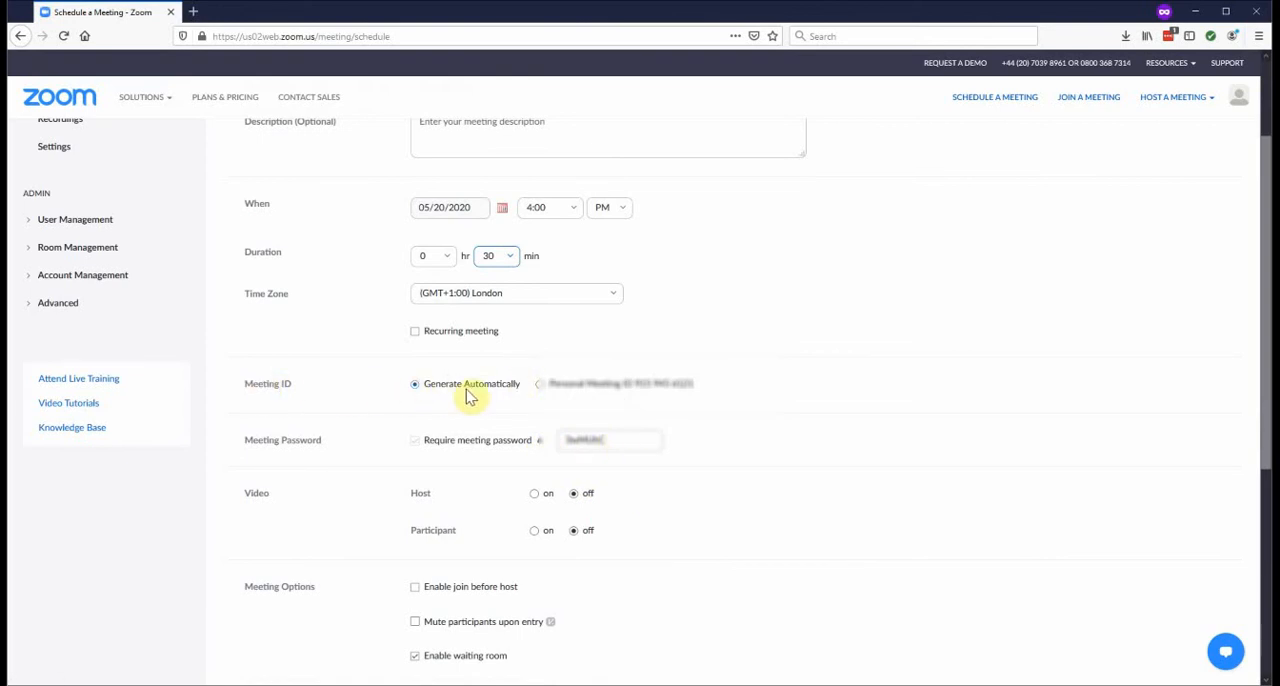
{"action": "scroll", "coordinate": [480, 400], "scroll_direction": "down", "scroll_amount": 2}
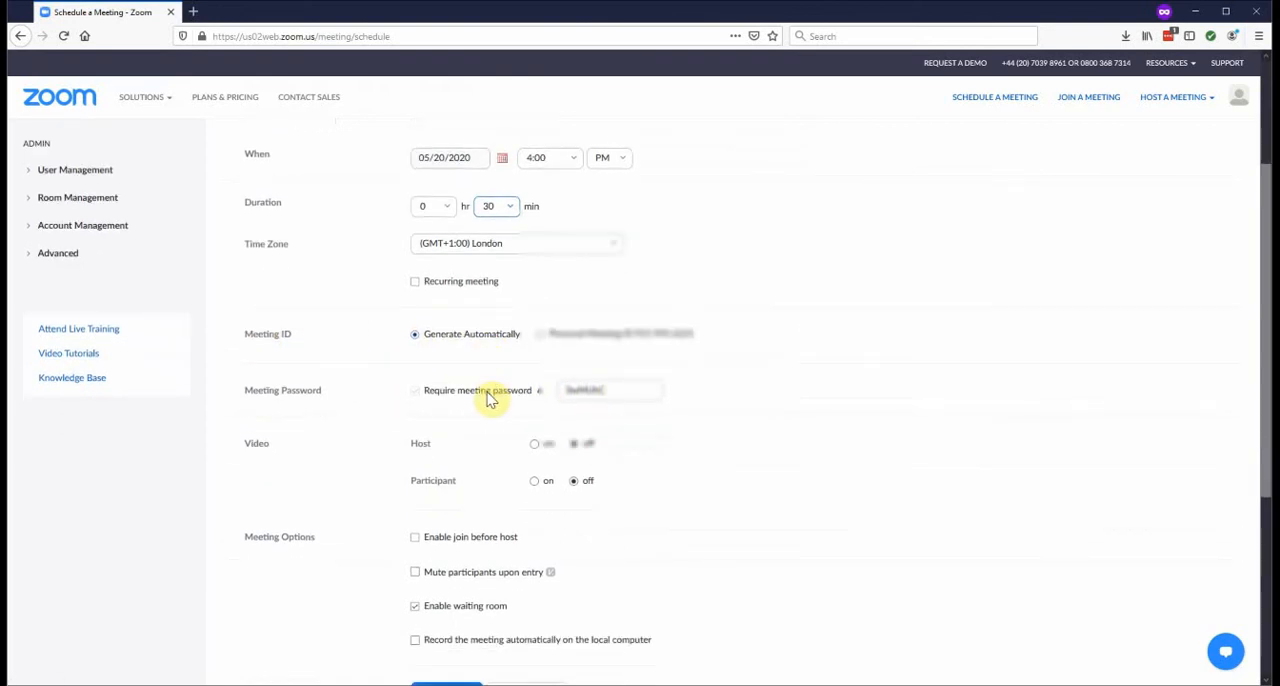
{"action": "scroll", "coordinate": [540, 466], "scroll_direction": "down", "scroll_amount": 1}
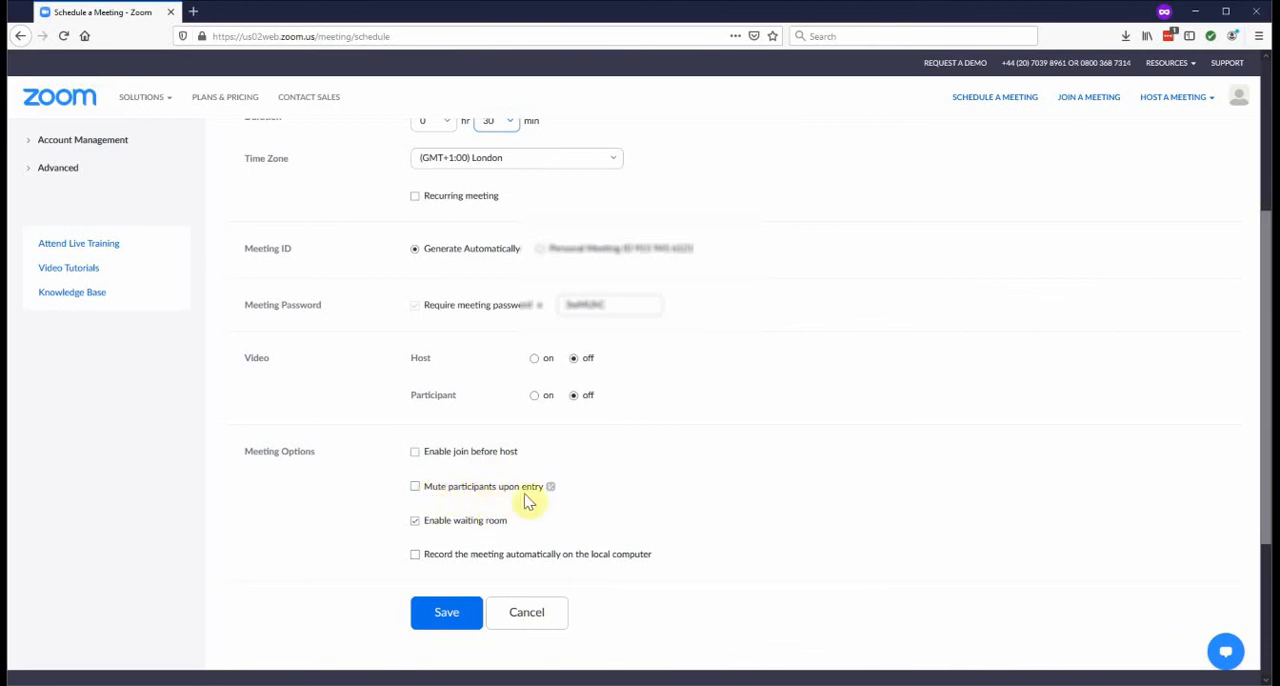
{"action": "mouse_move", "coordinate": [550, 492]}
{"action": "left_click", "coordinate": [443, 610]}
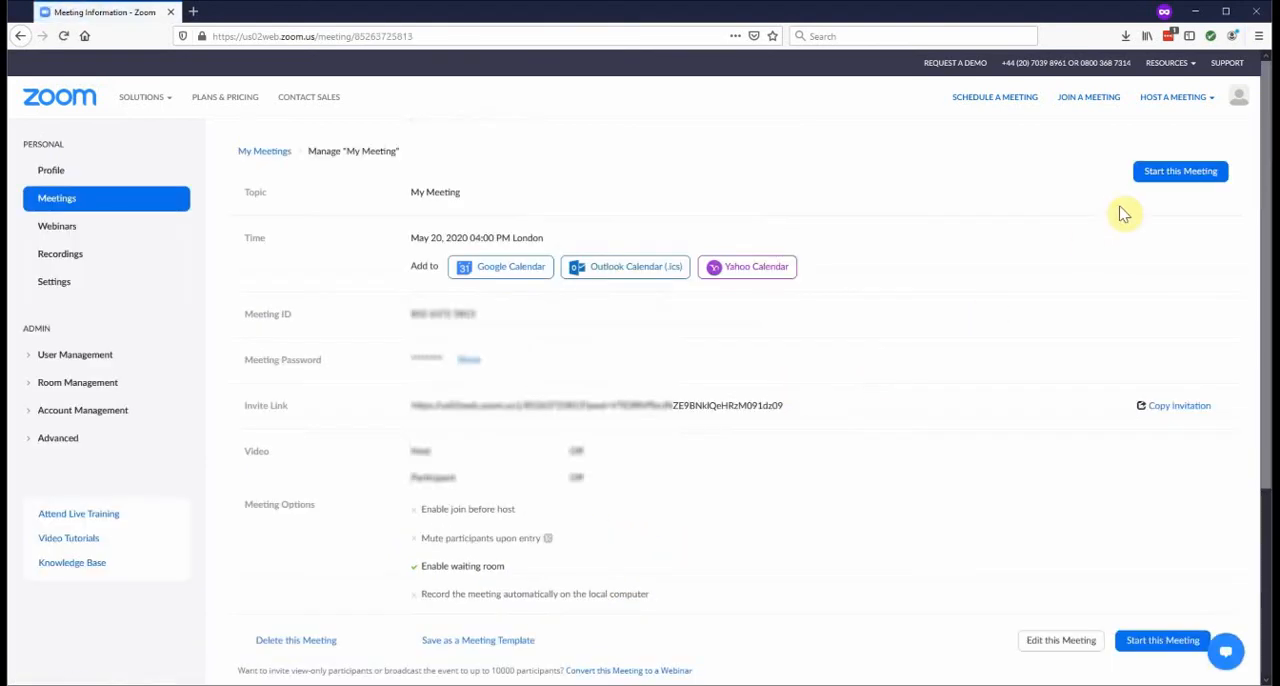
Start the saved meeting in the Zoom desktop client and bring its meeting window into full view
{"action": "left_click", "coordinate": [1170, 183]}
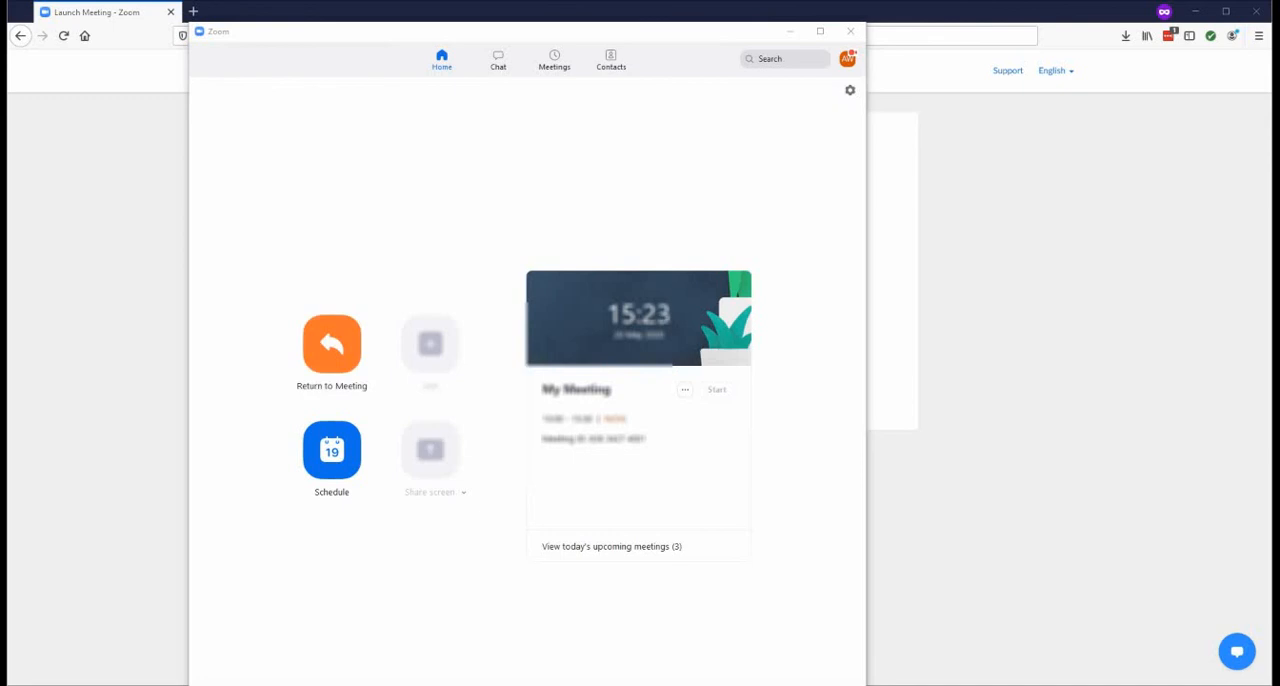
{"action": "left_click_drag", "start_coordinate": [1275, 10], "coordinate": [494, 1]}
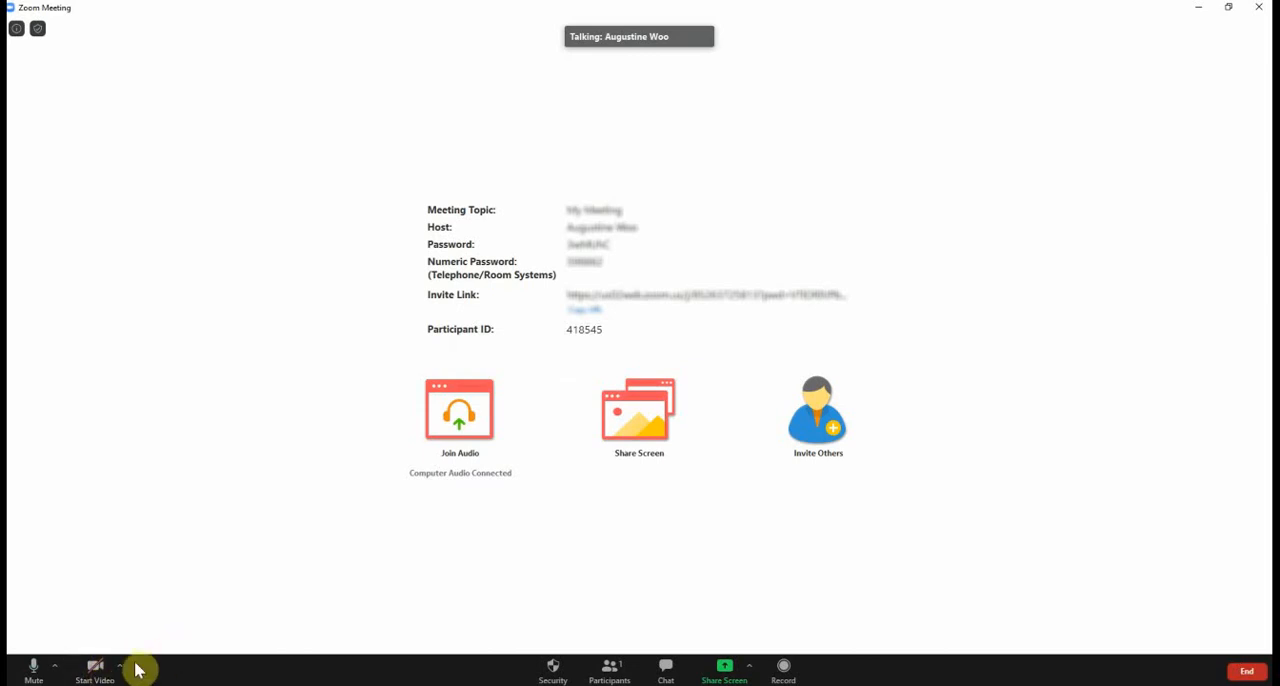
In the advanced sharing options, try allowing All Participants to share, and return the choice to Only Host
{"action": "left_click", "coordinate": [755, 667]}
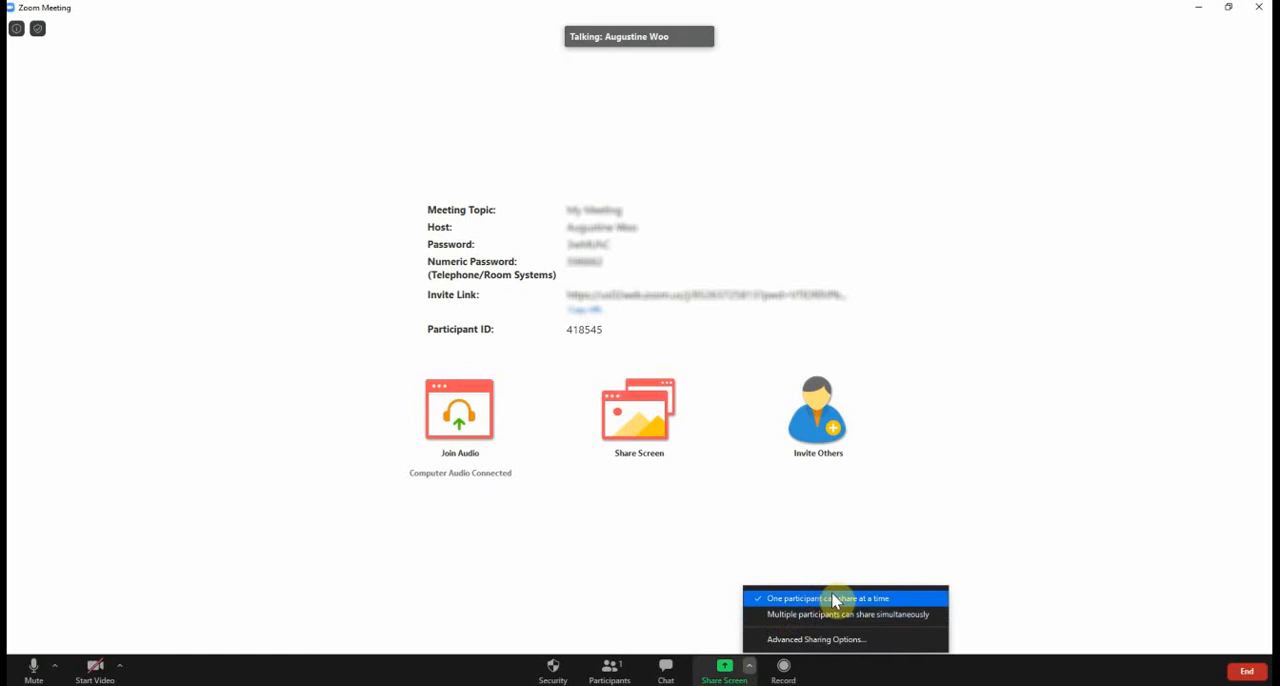
{"action": "left_click", "coordinate": [858, 639]}
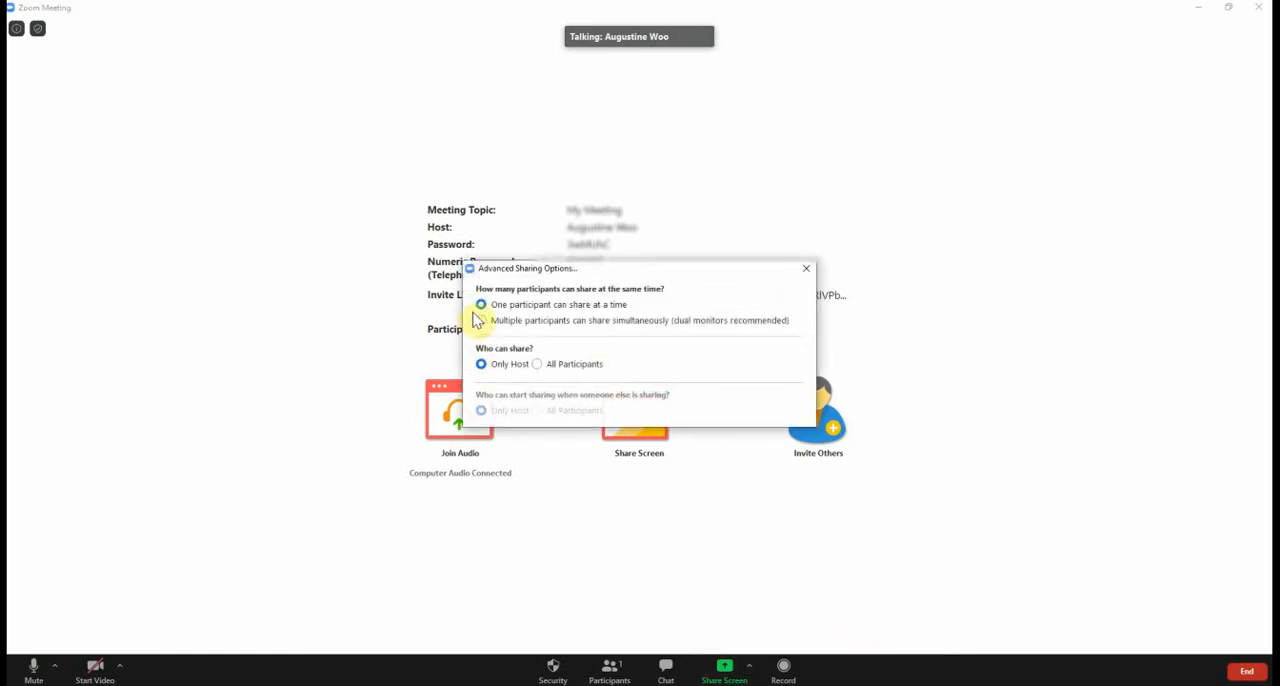
{"action": "left_click", "coordinate": [539, 365]}
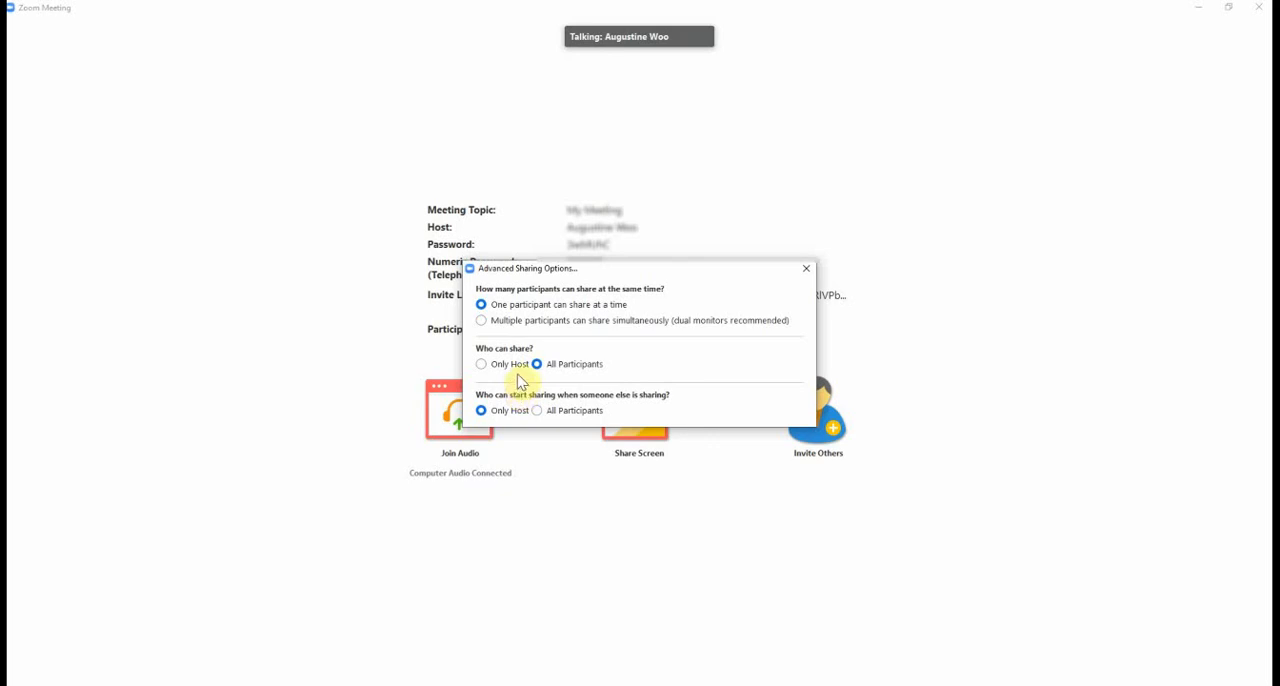
{"action": "left_click", "coordinate": [505, 366]}
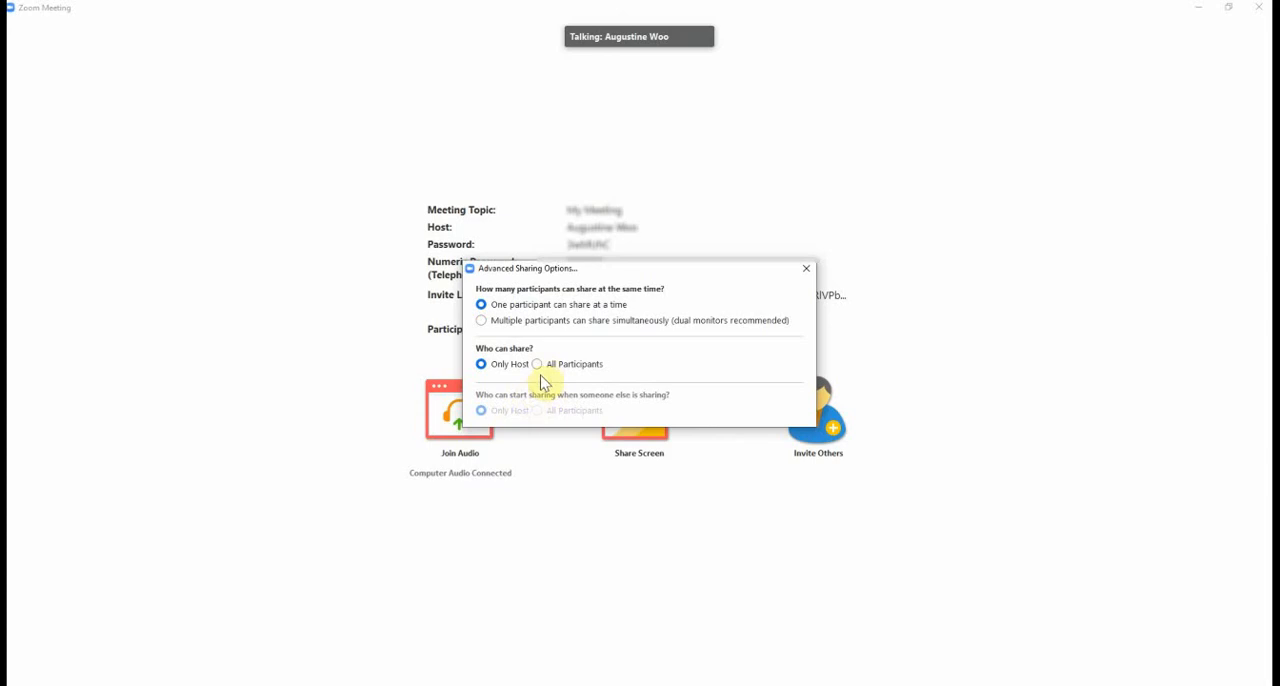
Close the advanced sharing options and open the meeting's group chat to check the available message recipients
{"action": "left_click", "coordinate": [806, 270]}
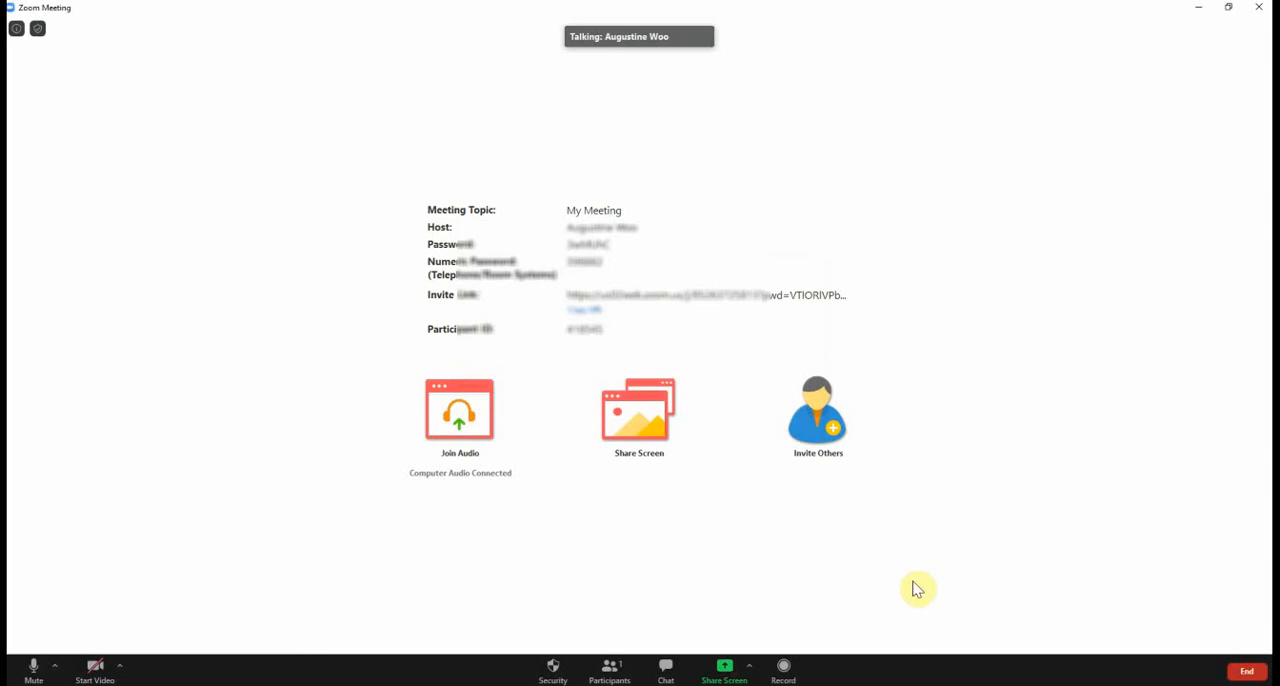
{"action": "left_click", "coordinate": [665, 670]}
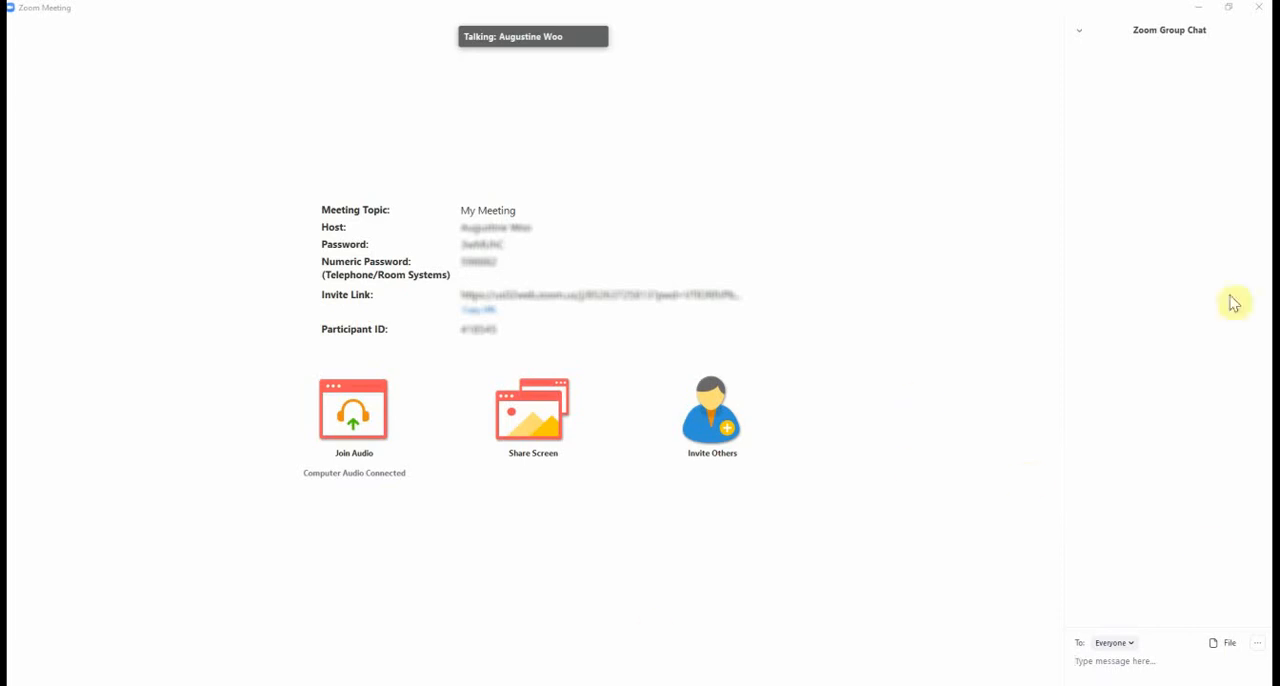
{"action": "left_click", "coordinate": [1133, 645]}
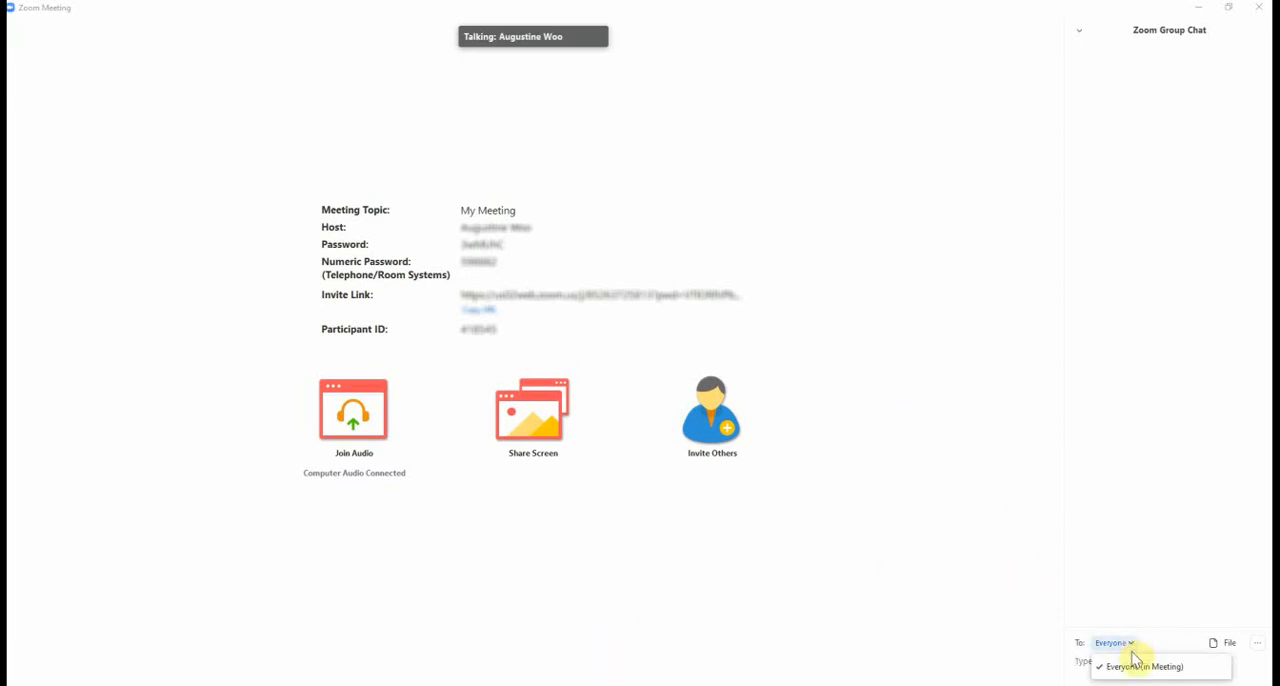
{"action": "left_click", "coordinate": [1118, 683]}
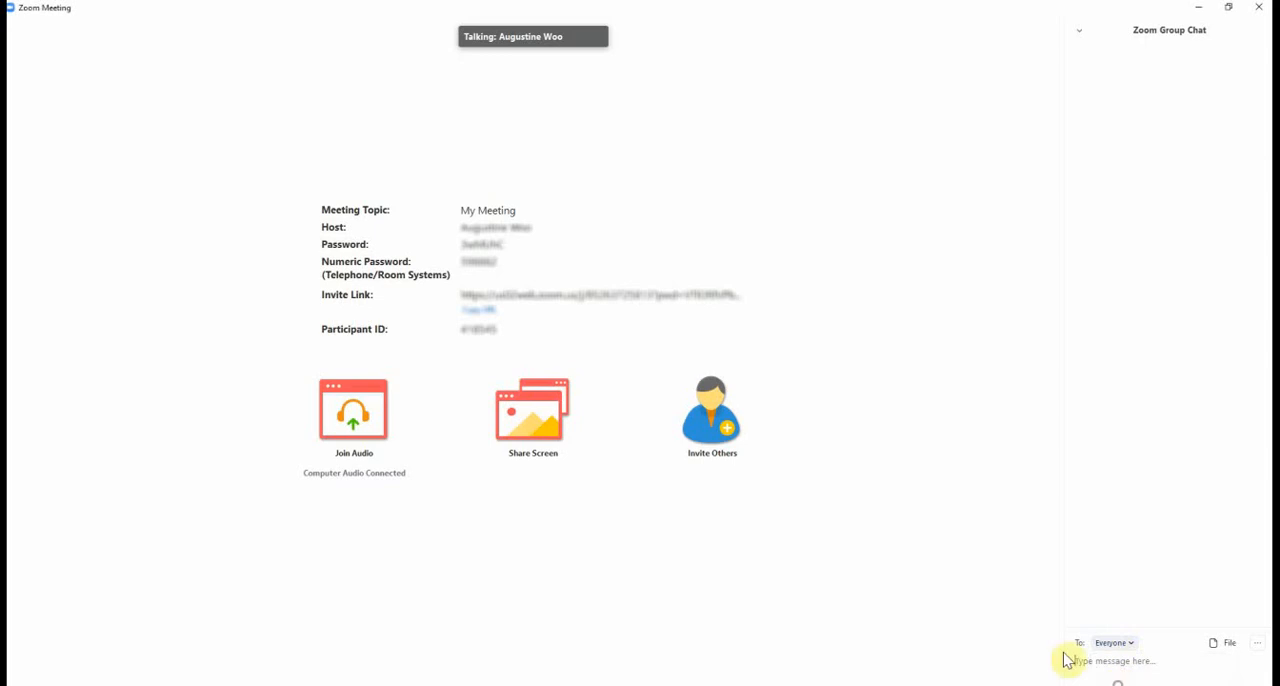
Show the participants list, and review the in-meeting security options for locking, the waiting room and participant permissions
{"action": "left_click", "coordinate": [506, 665]}
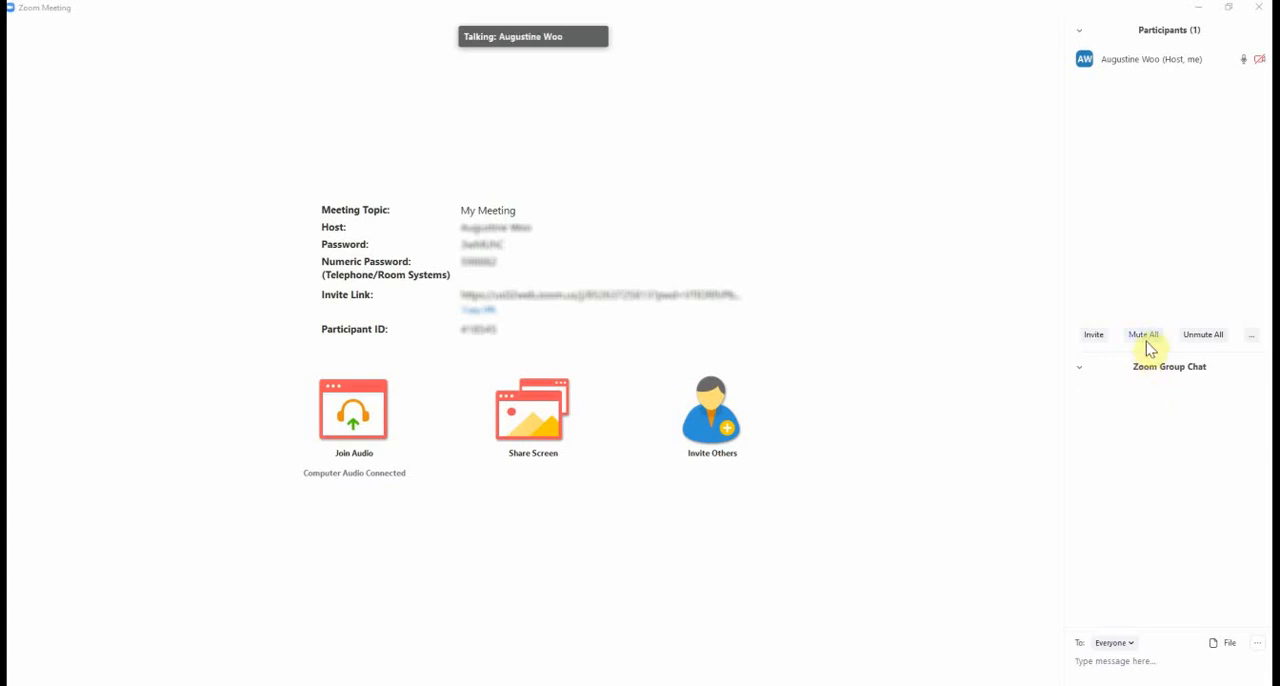
{"action": "mouse_move", "coordinate": [658, 404]}
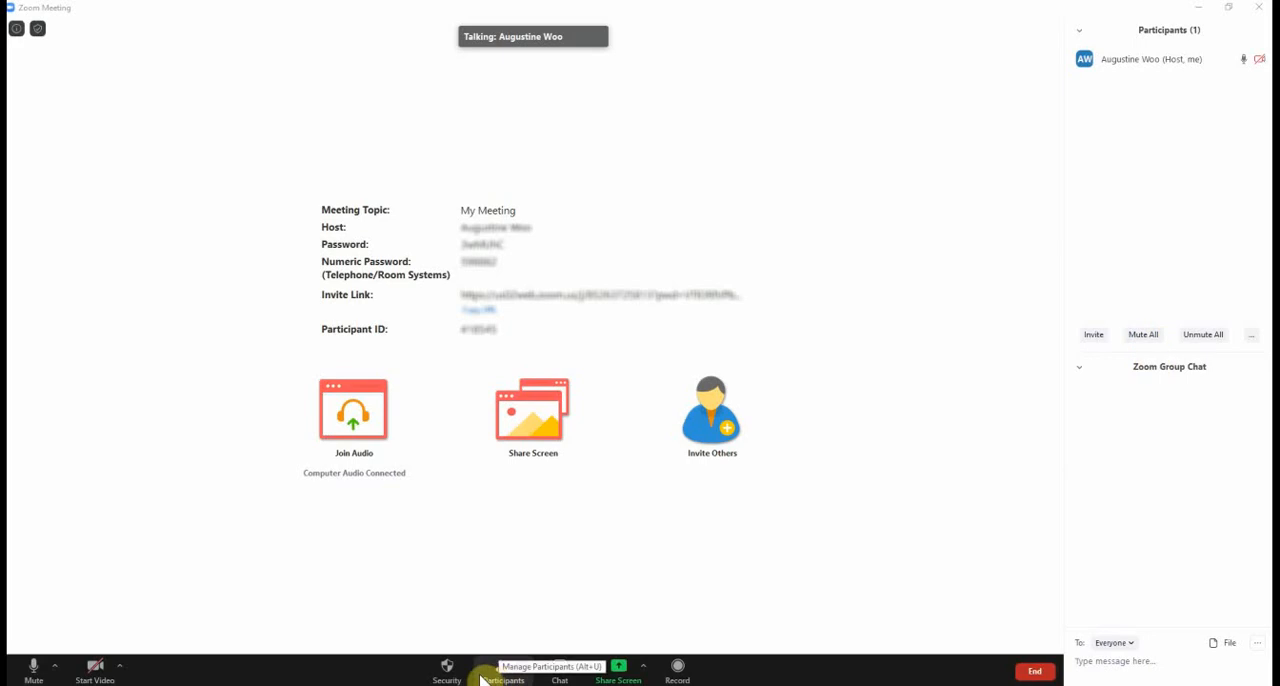
{"action": "left_click", "coordinate": [449, 672]}
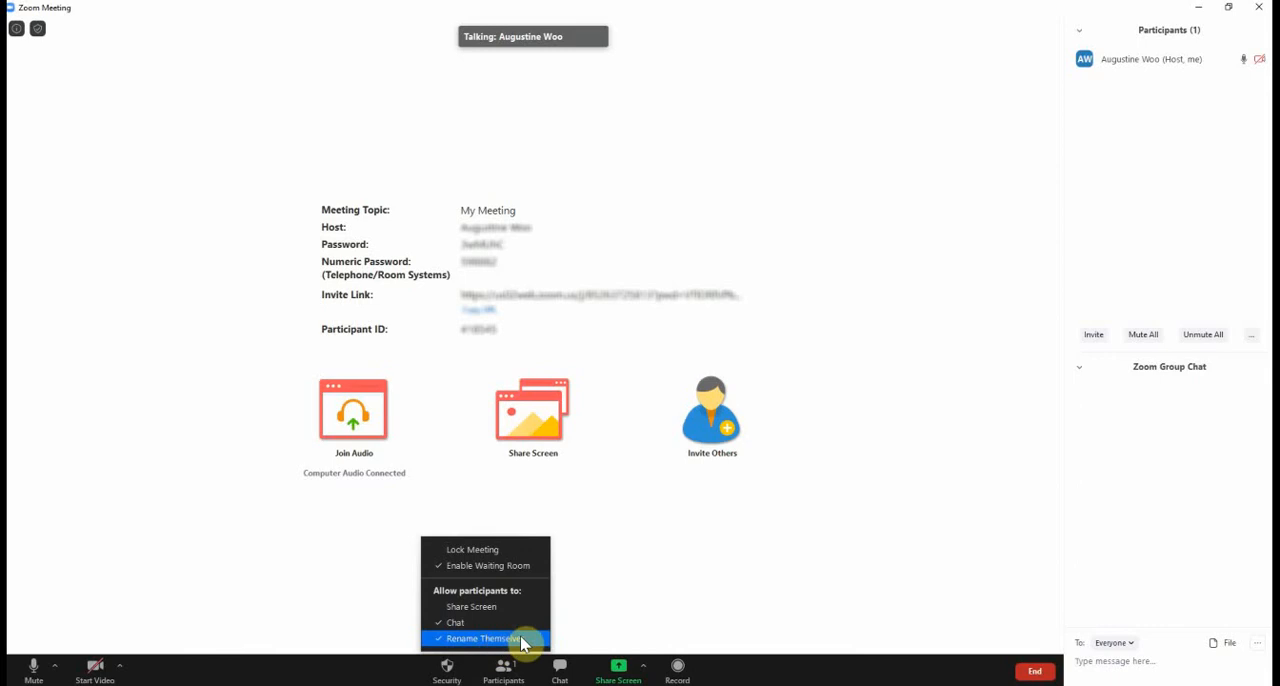
{"action": "left_click", "coordinate": [566, 503]}
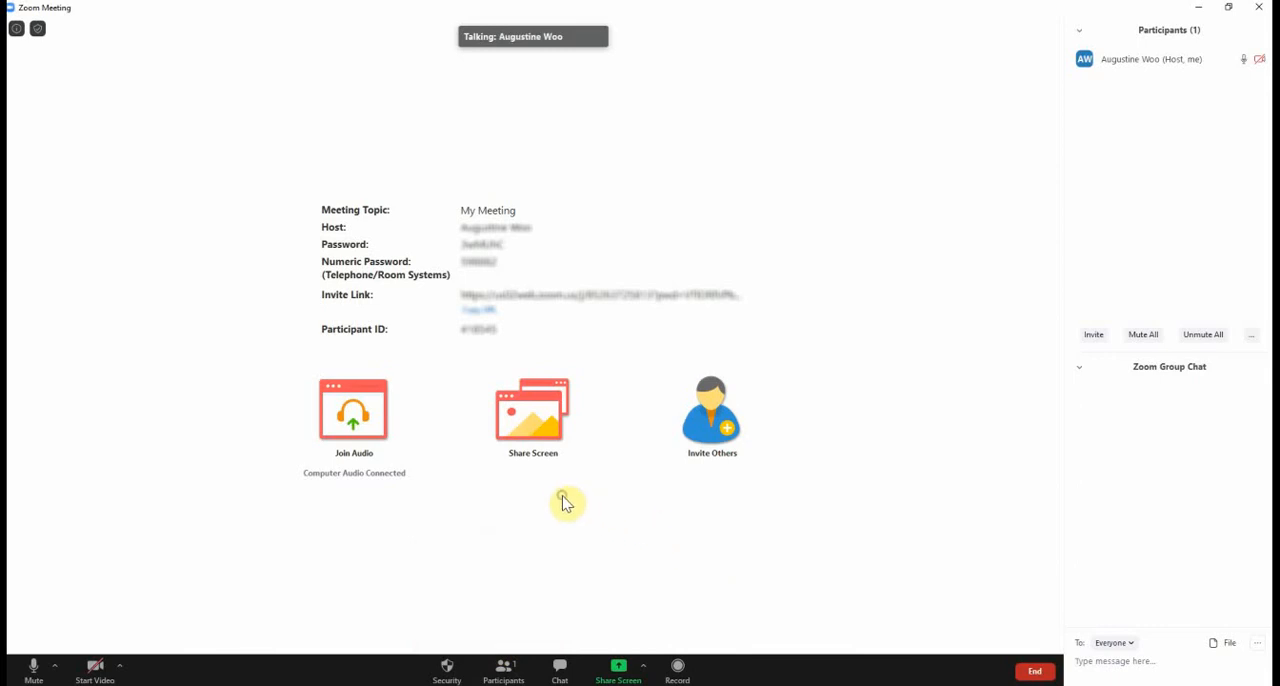